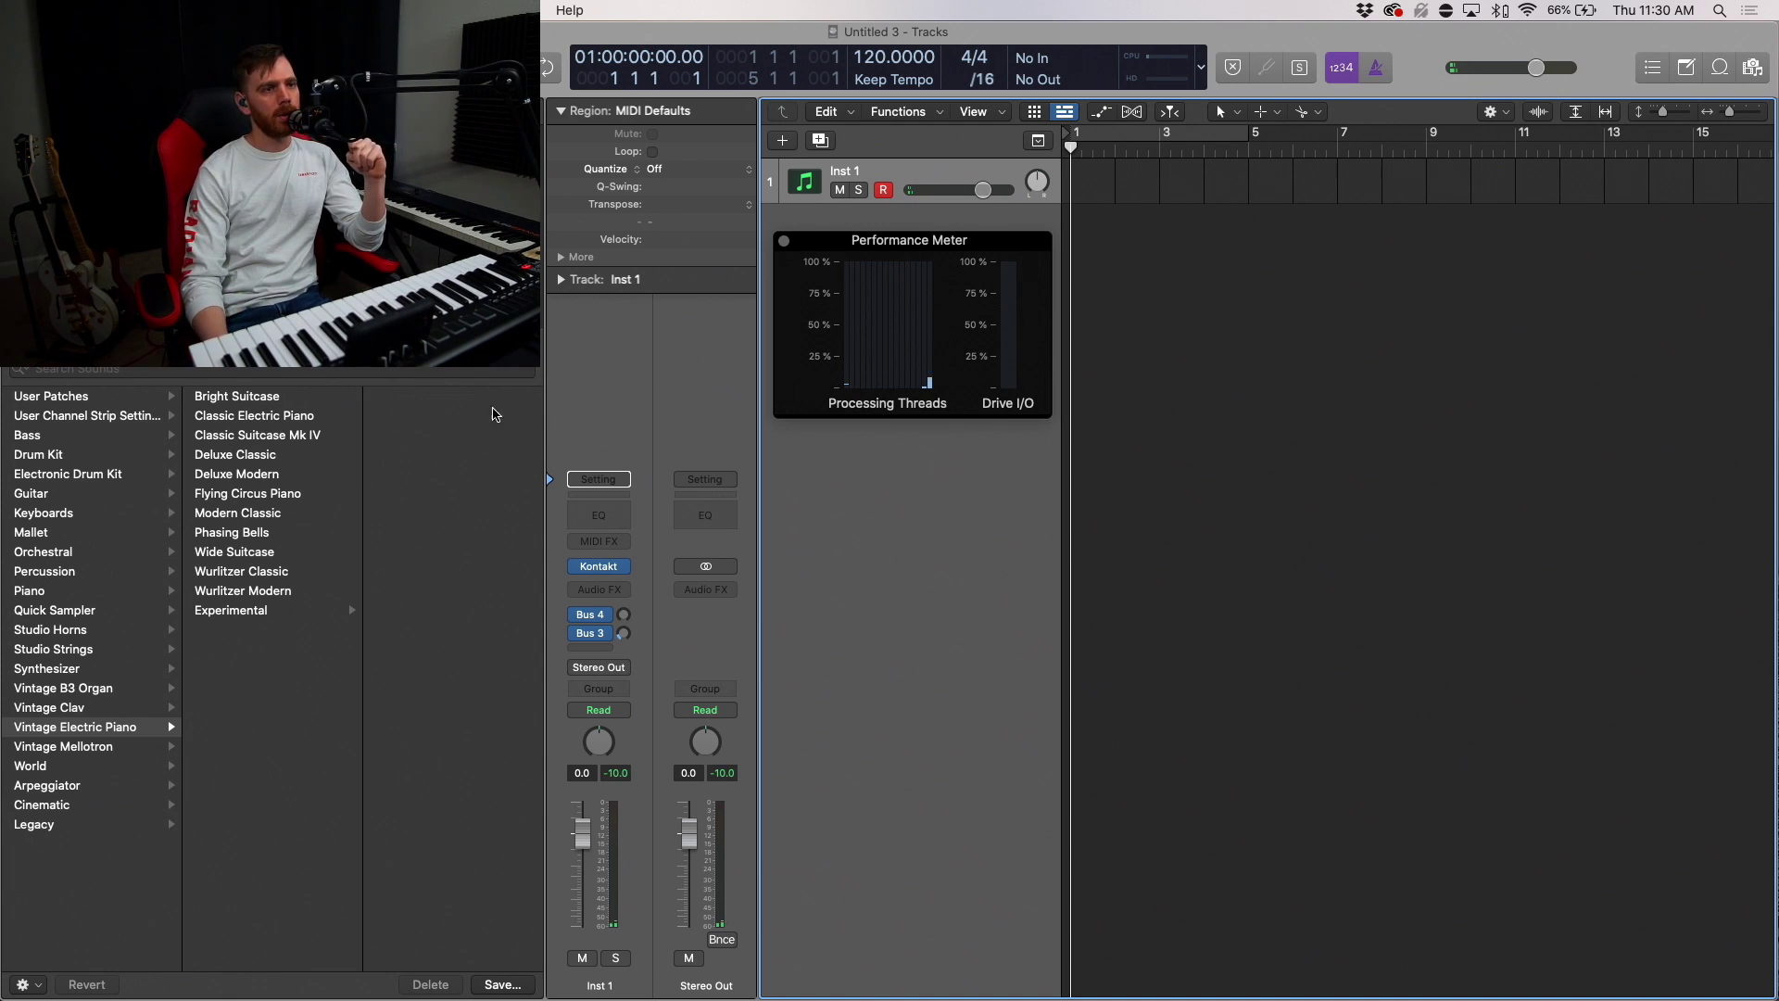
# Move the Performance Meter over the mixer, then close it.
pyautogui.moveTo(846, 239)
pyautogui.mouseDown()
pyautogui.moveTo(710, 342)
pyautogui.moveTo(651, 309)
pyautogui.mouseUp()
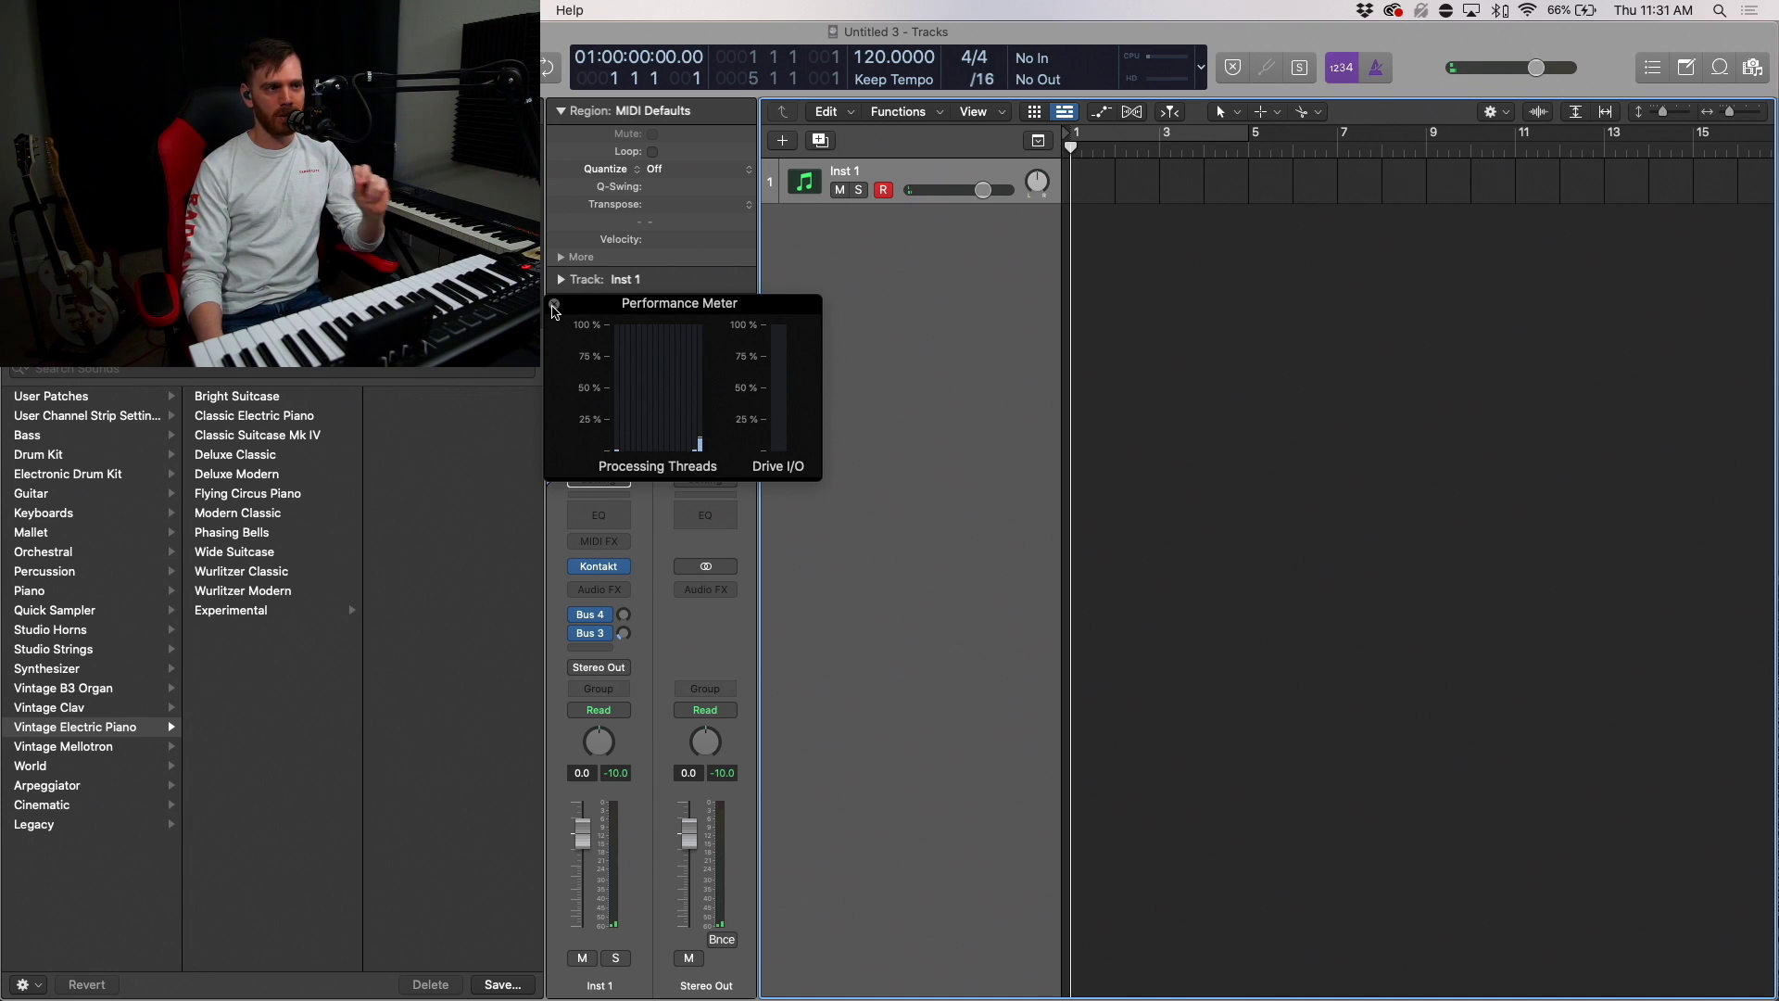
pyautogui.click(553, 305)
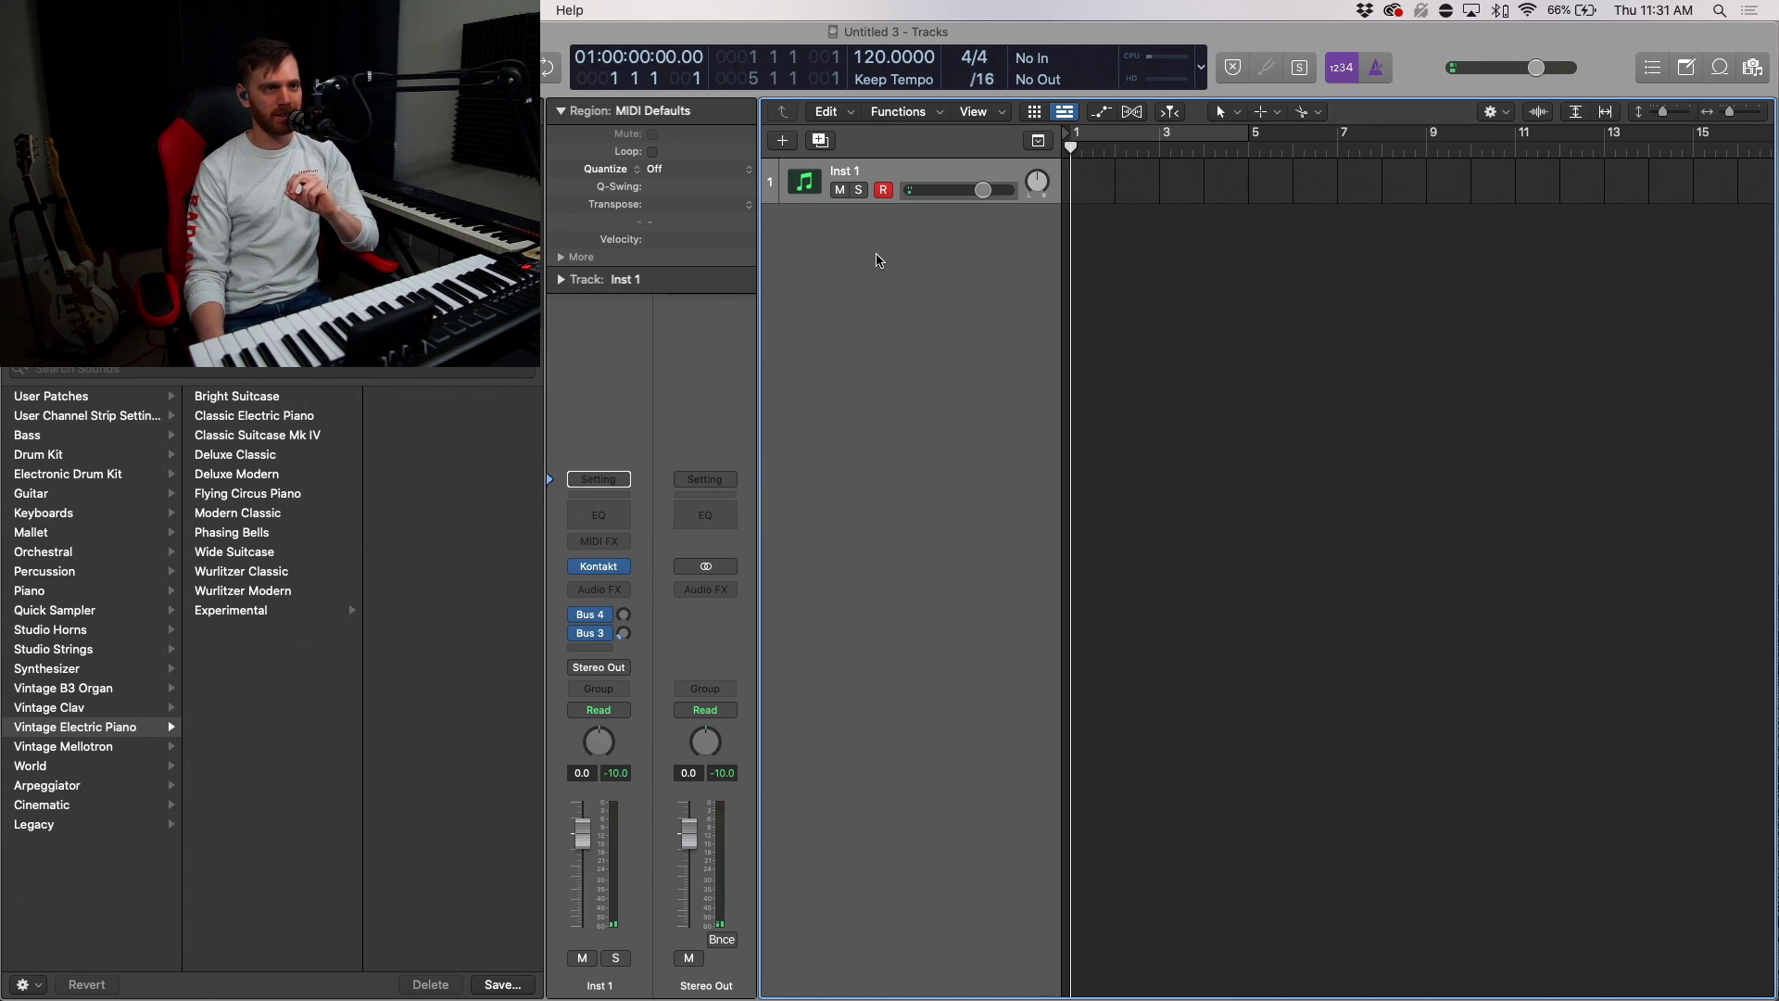
# Set the Audio Devices I/O Buffer Size to 32 samples and close Preferences.
pyautogui.click(515, 11)
pyautogui.click(562, 61)
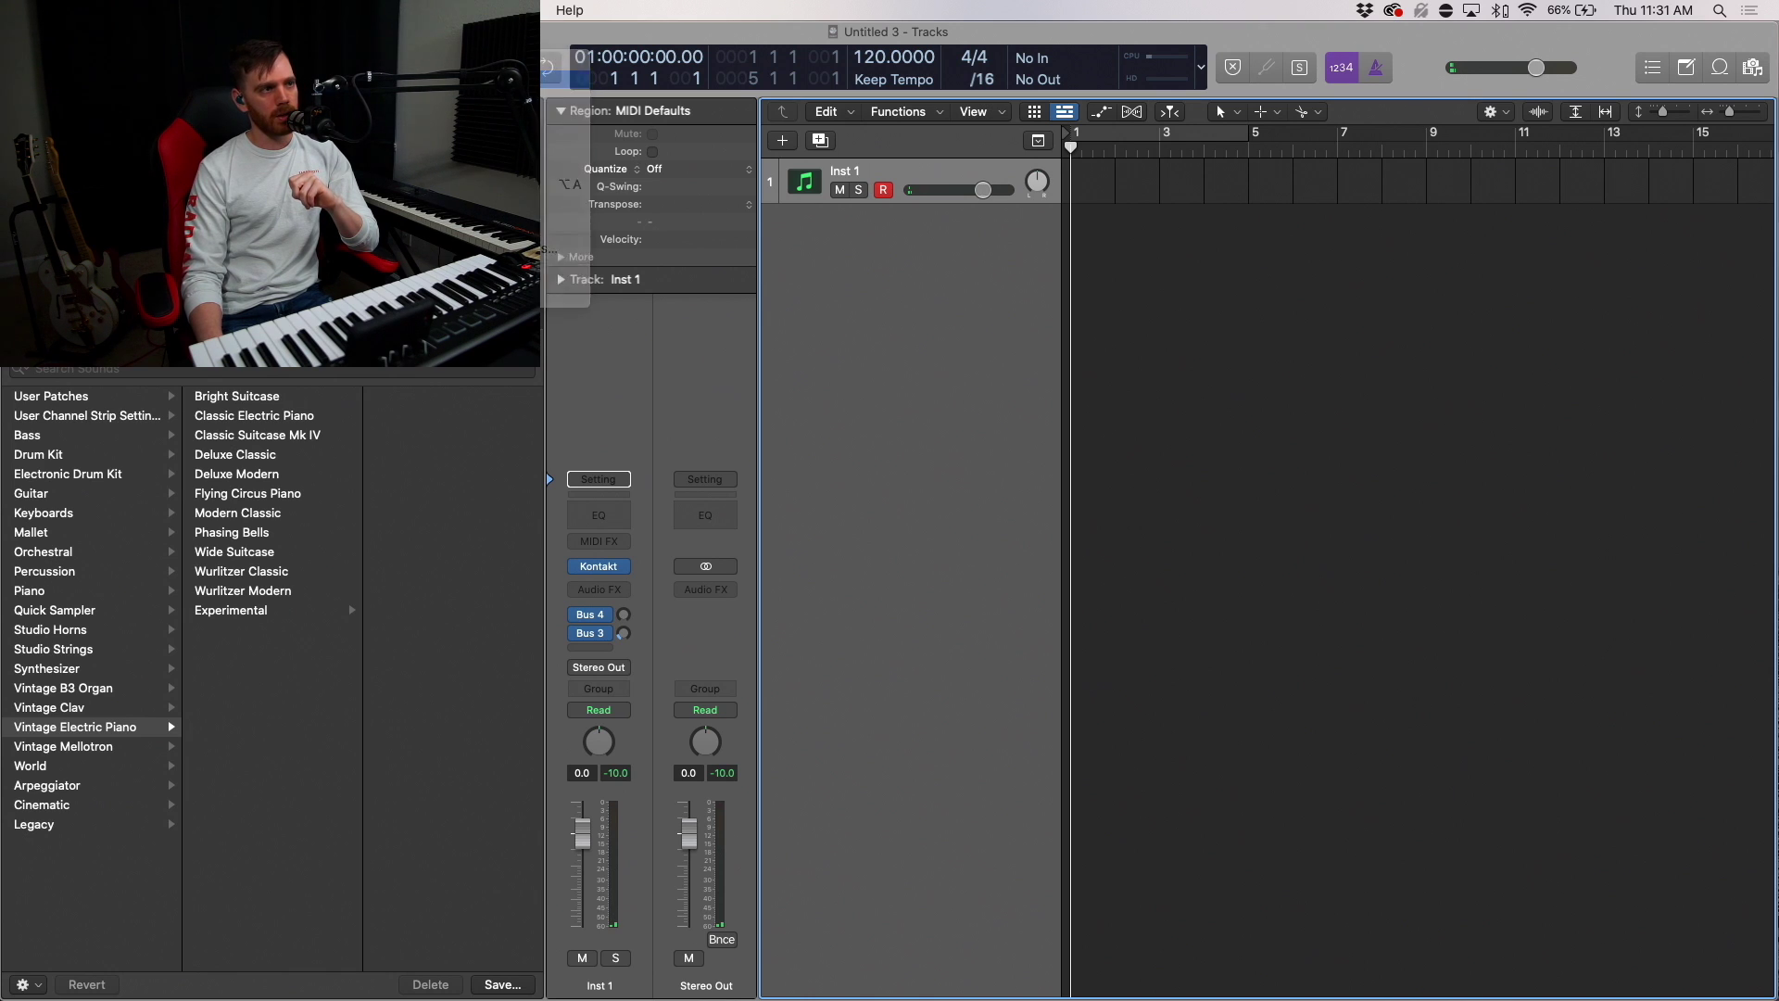
pyautogui.moveTo(1116, 223); pyautogui.dragTo(945, 233)
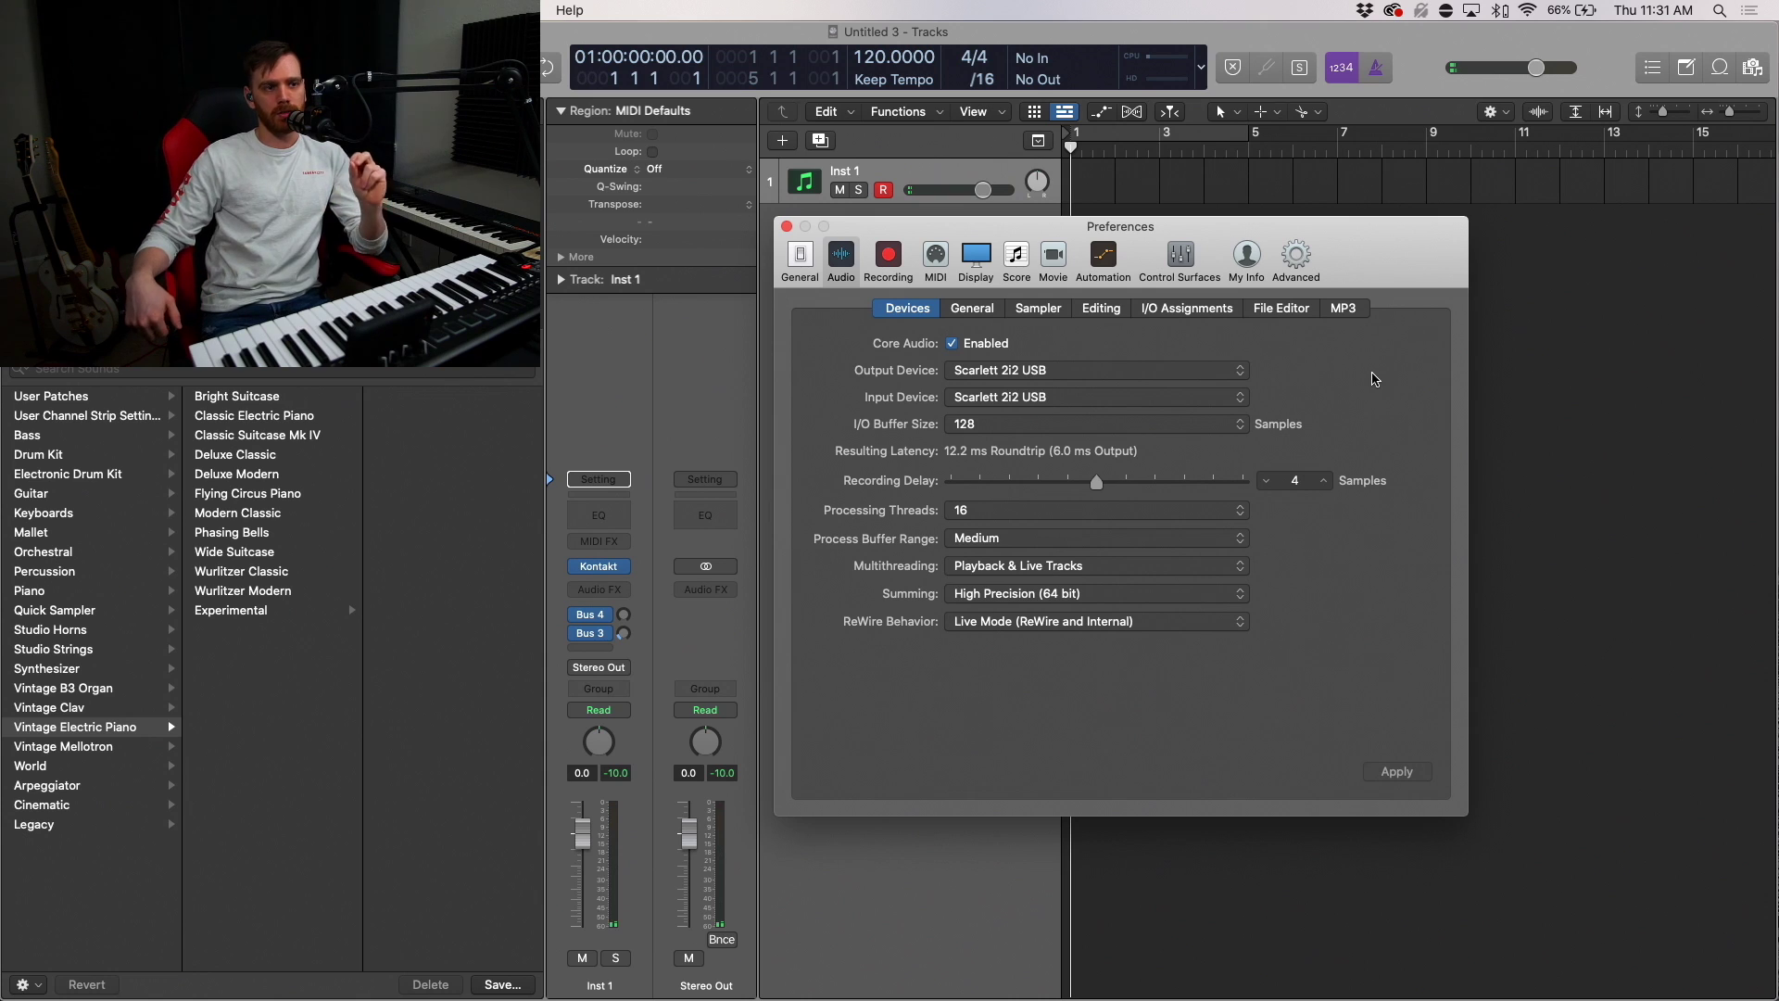
pyautogui.click(998, 424)
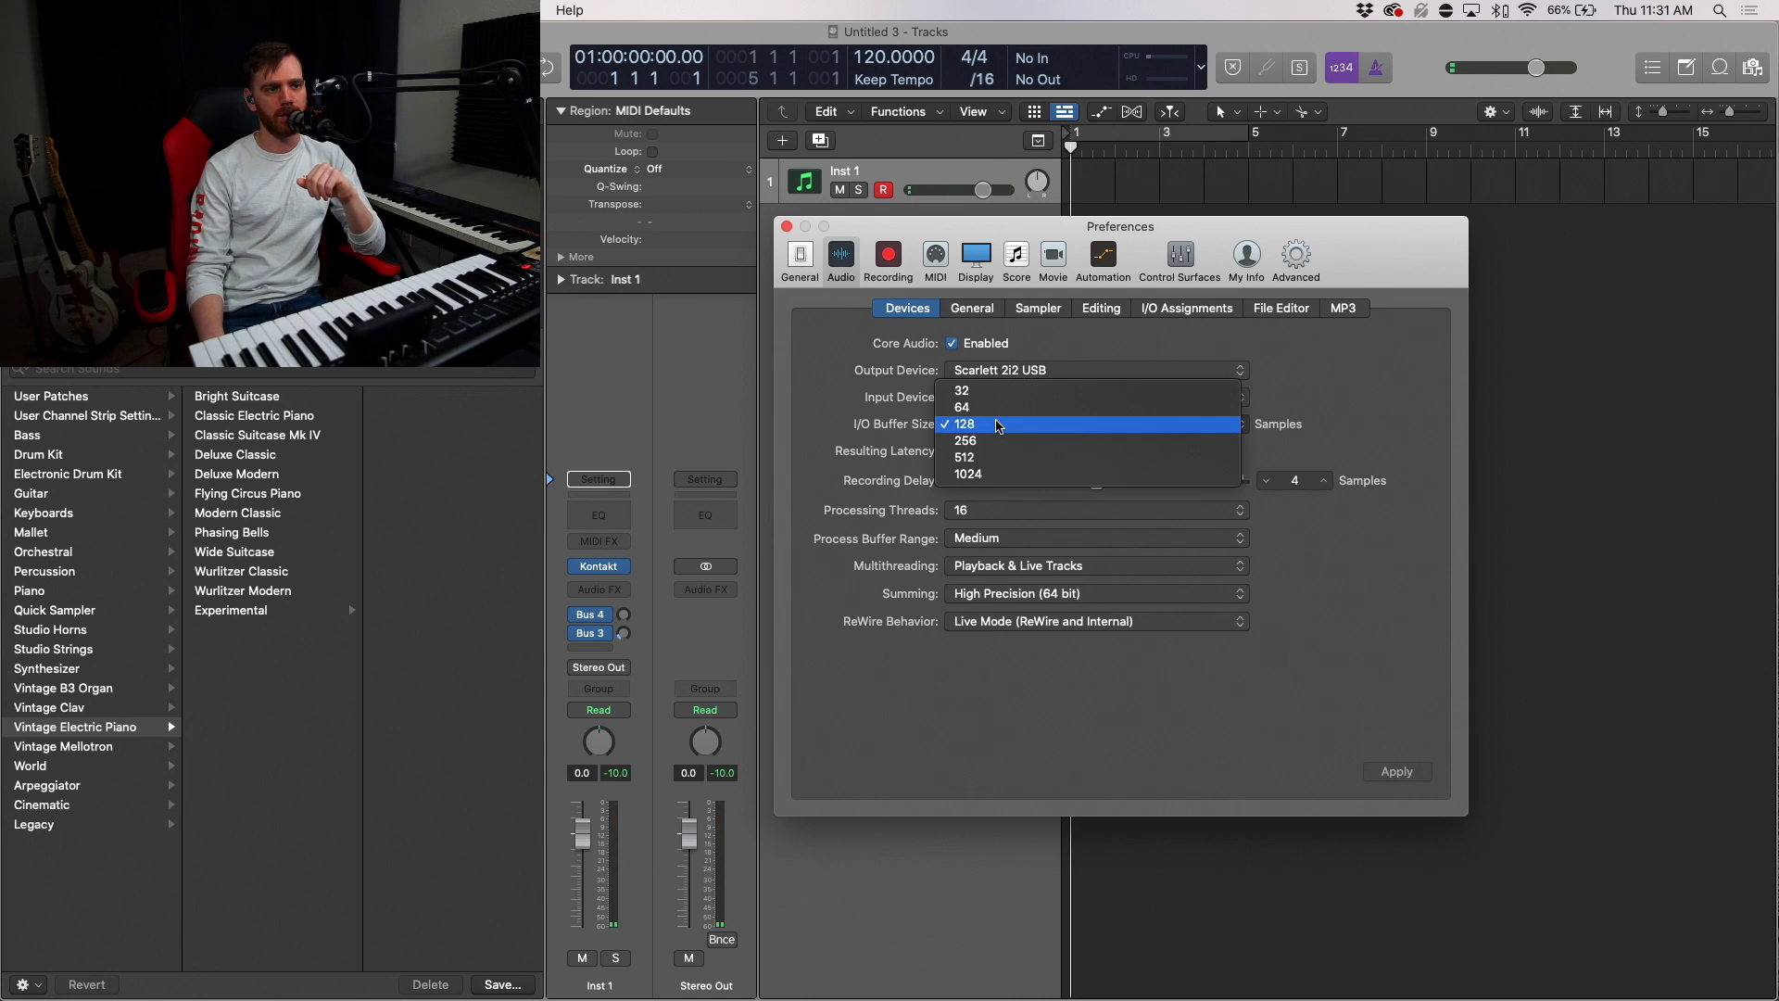
pyautogui.click(991, 393)
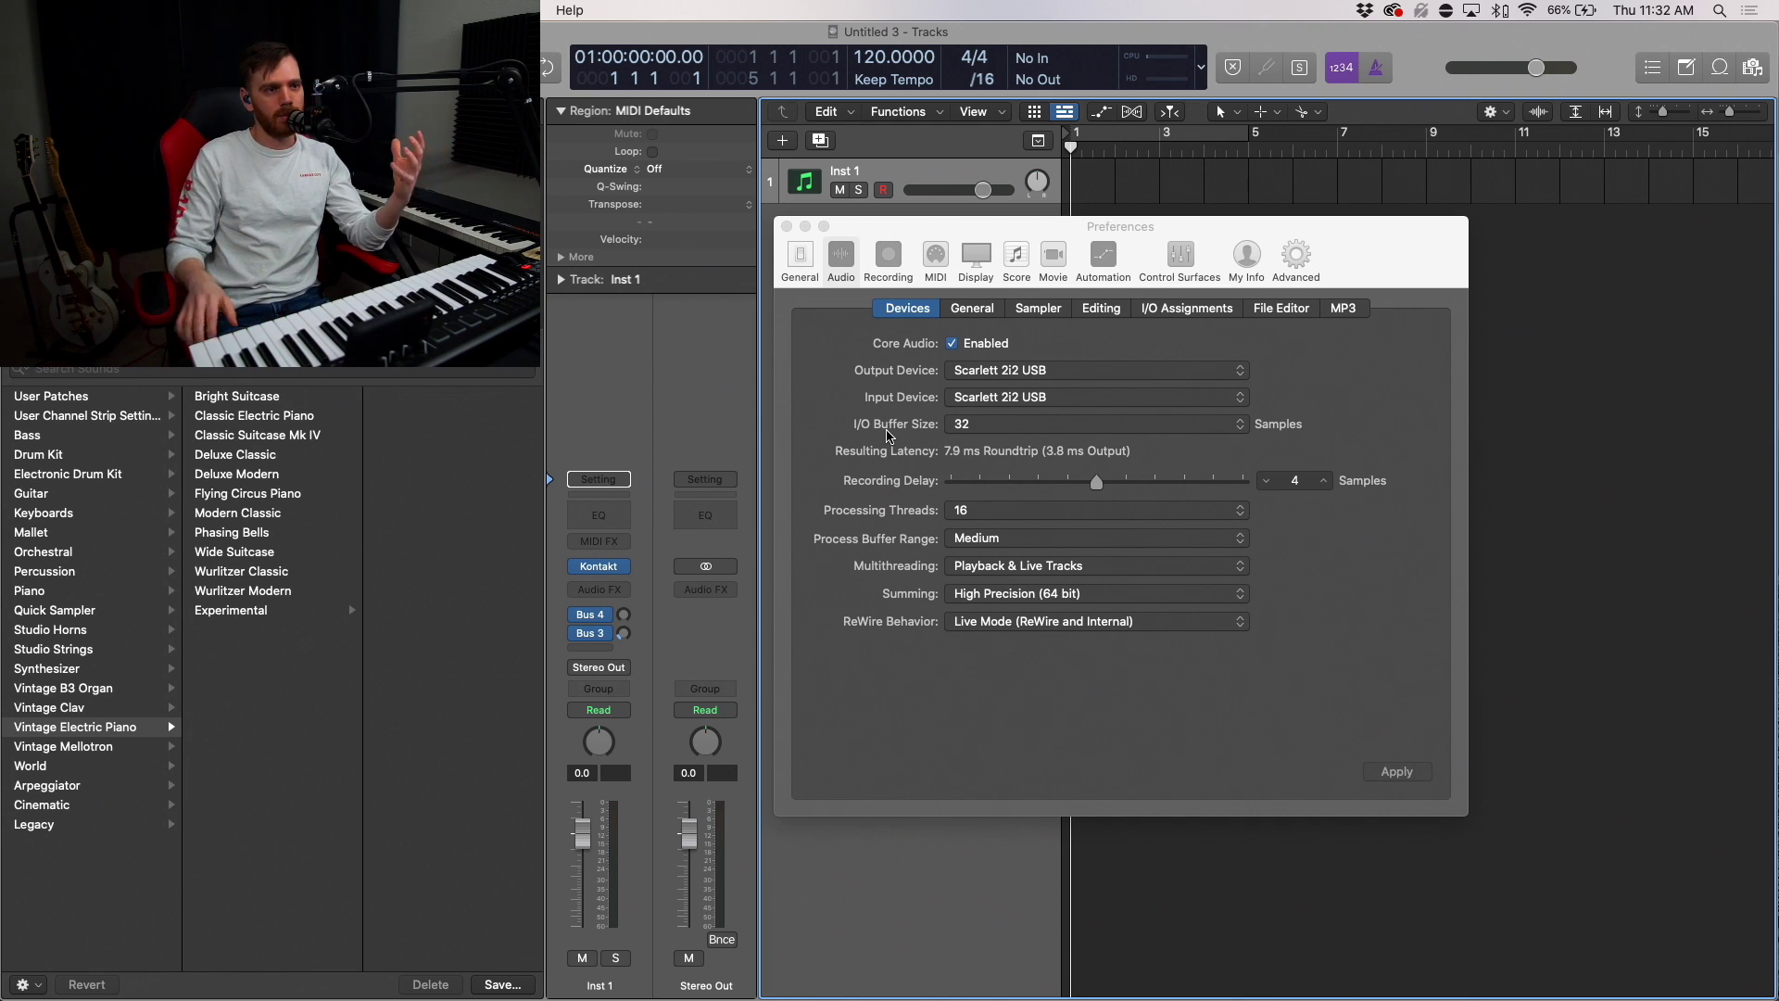
pyautogui.moveTo(1045, 231)
pyautogui.mouseDown()
pyautogui.moveTo(1032, 224)
pyautogui.moveTo(1070, 225)
pyautogui.mouseUp()
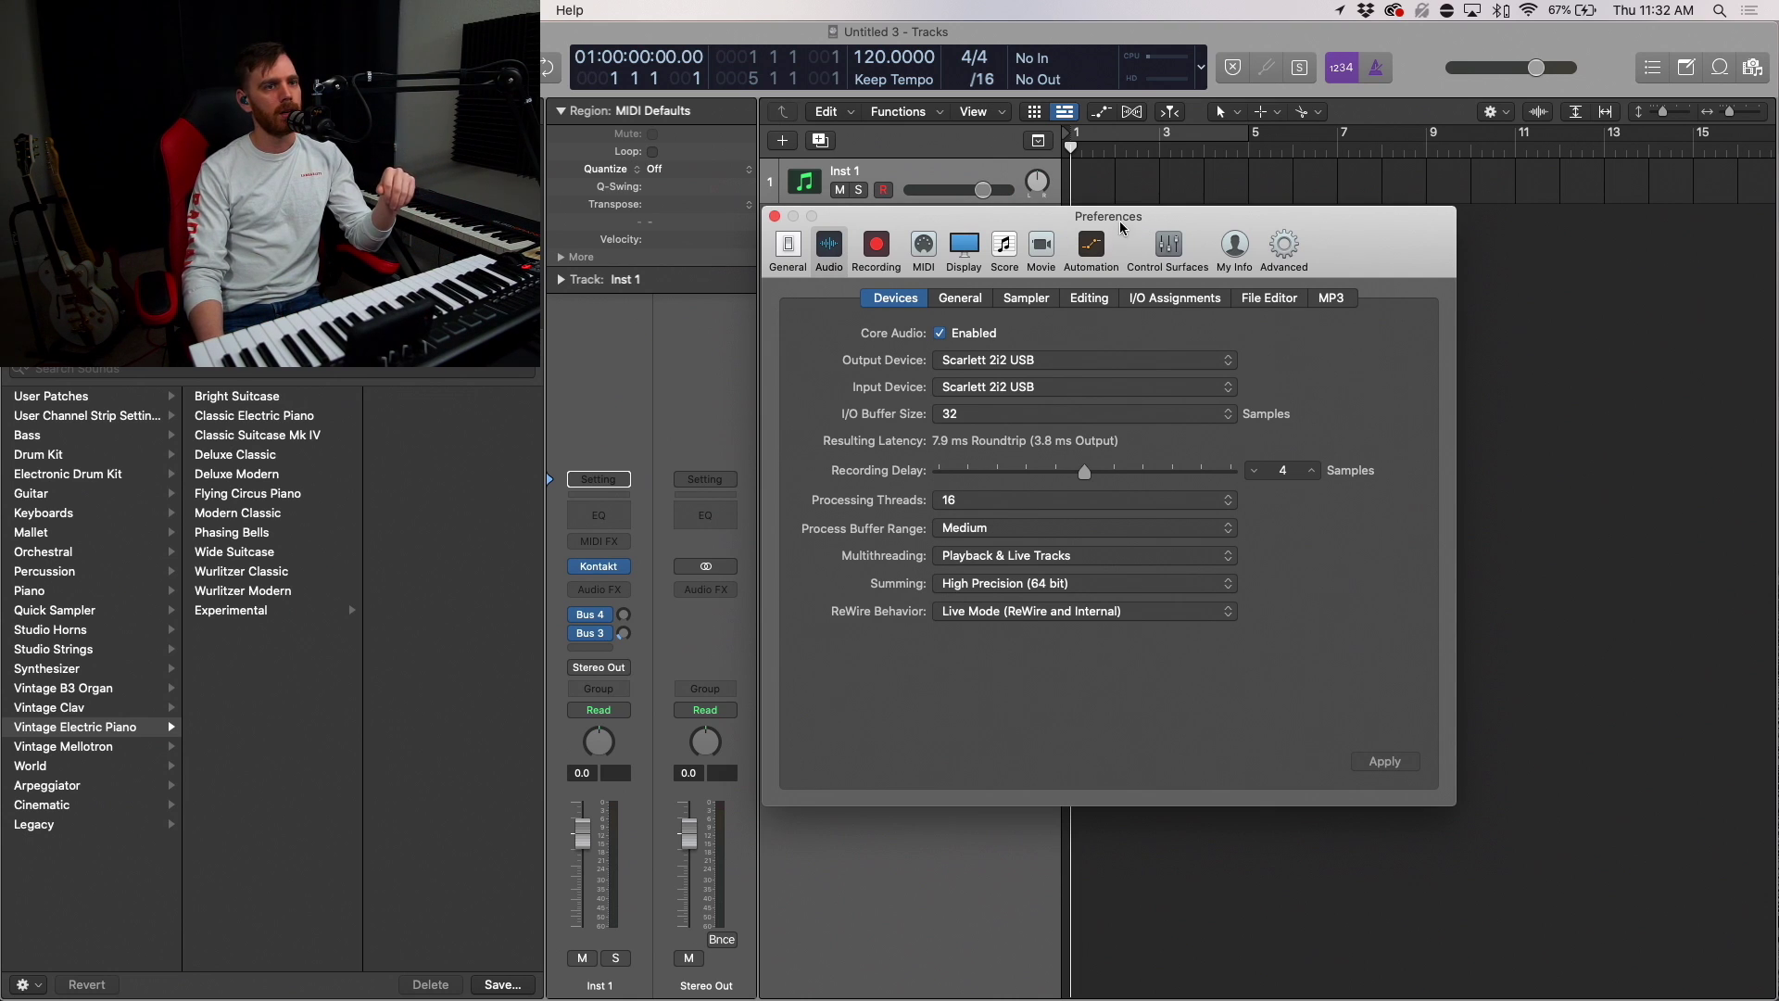
pyautogui.moveTo(1120, 226); pyautogui.dragTo(1290, 264)
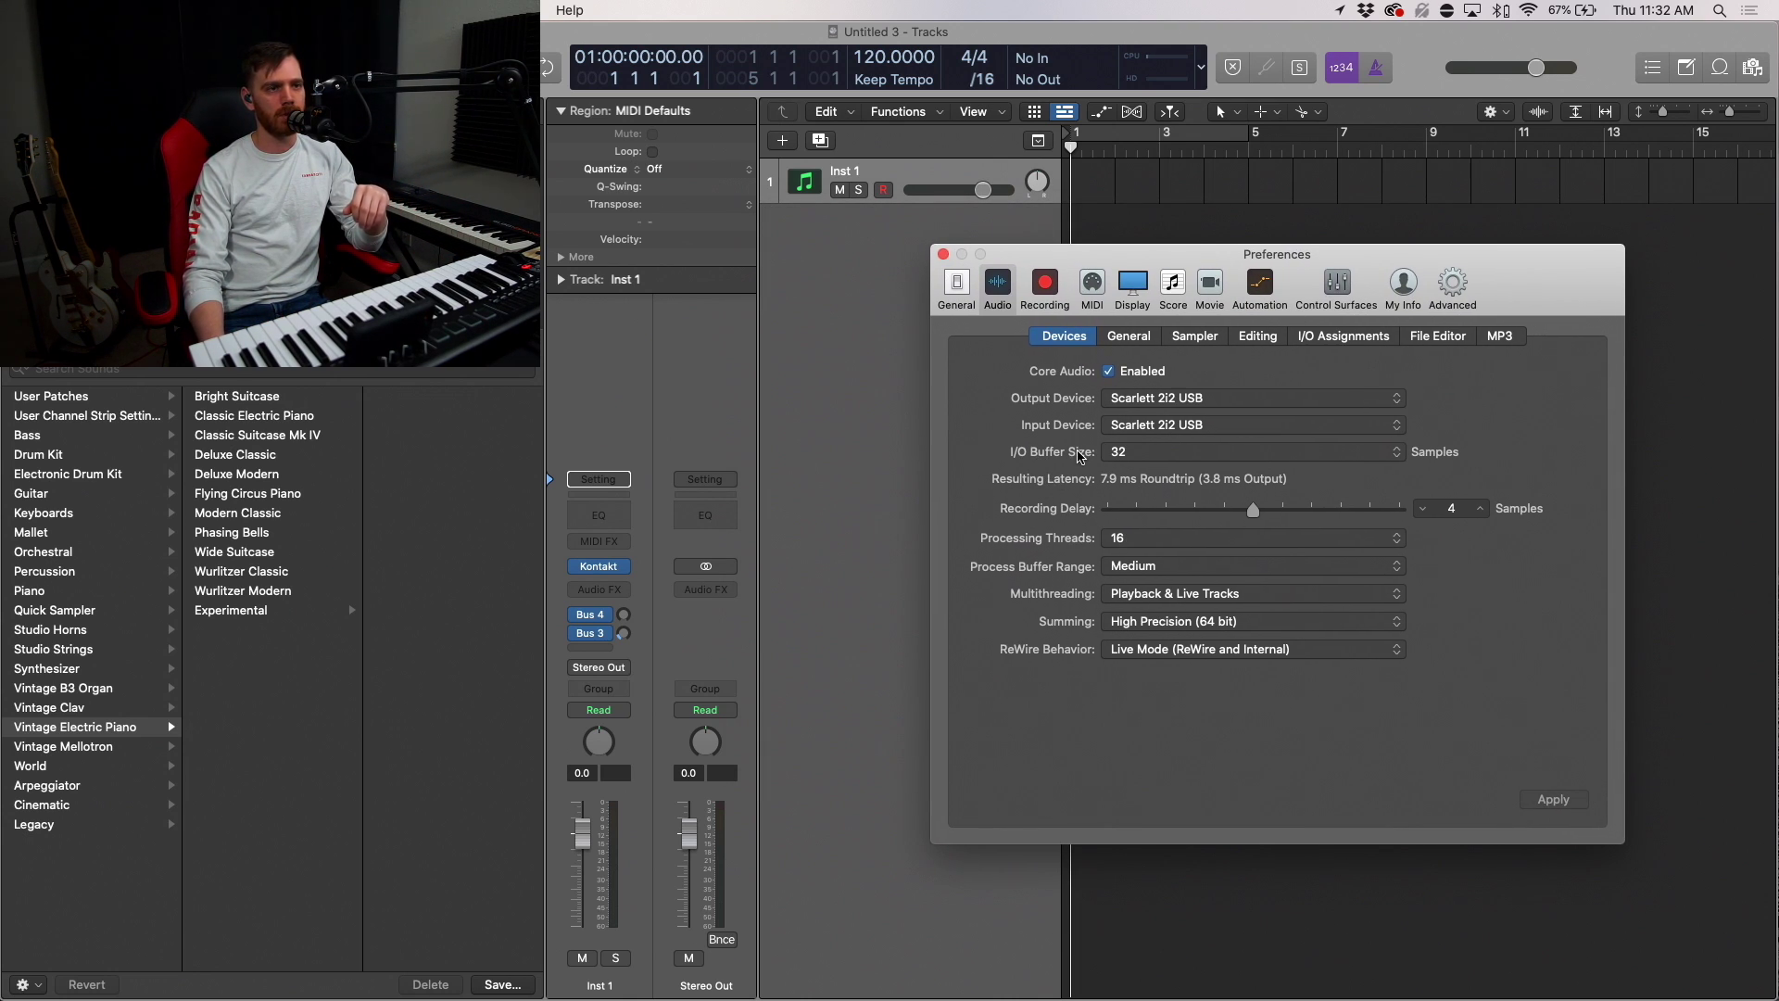
pyautogui.click(940, 255)
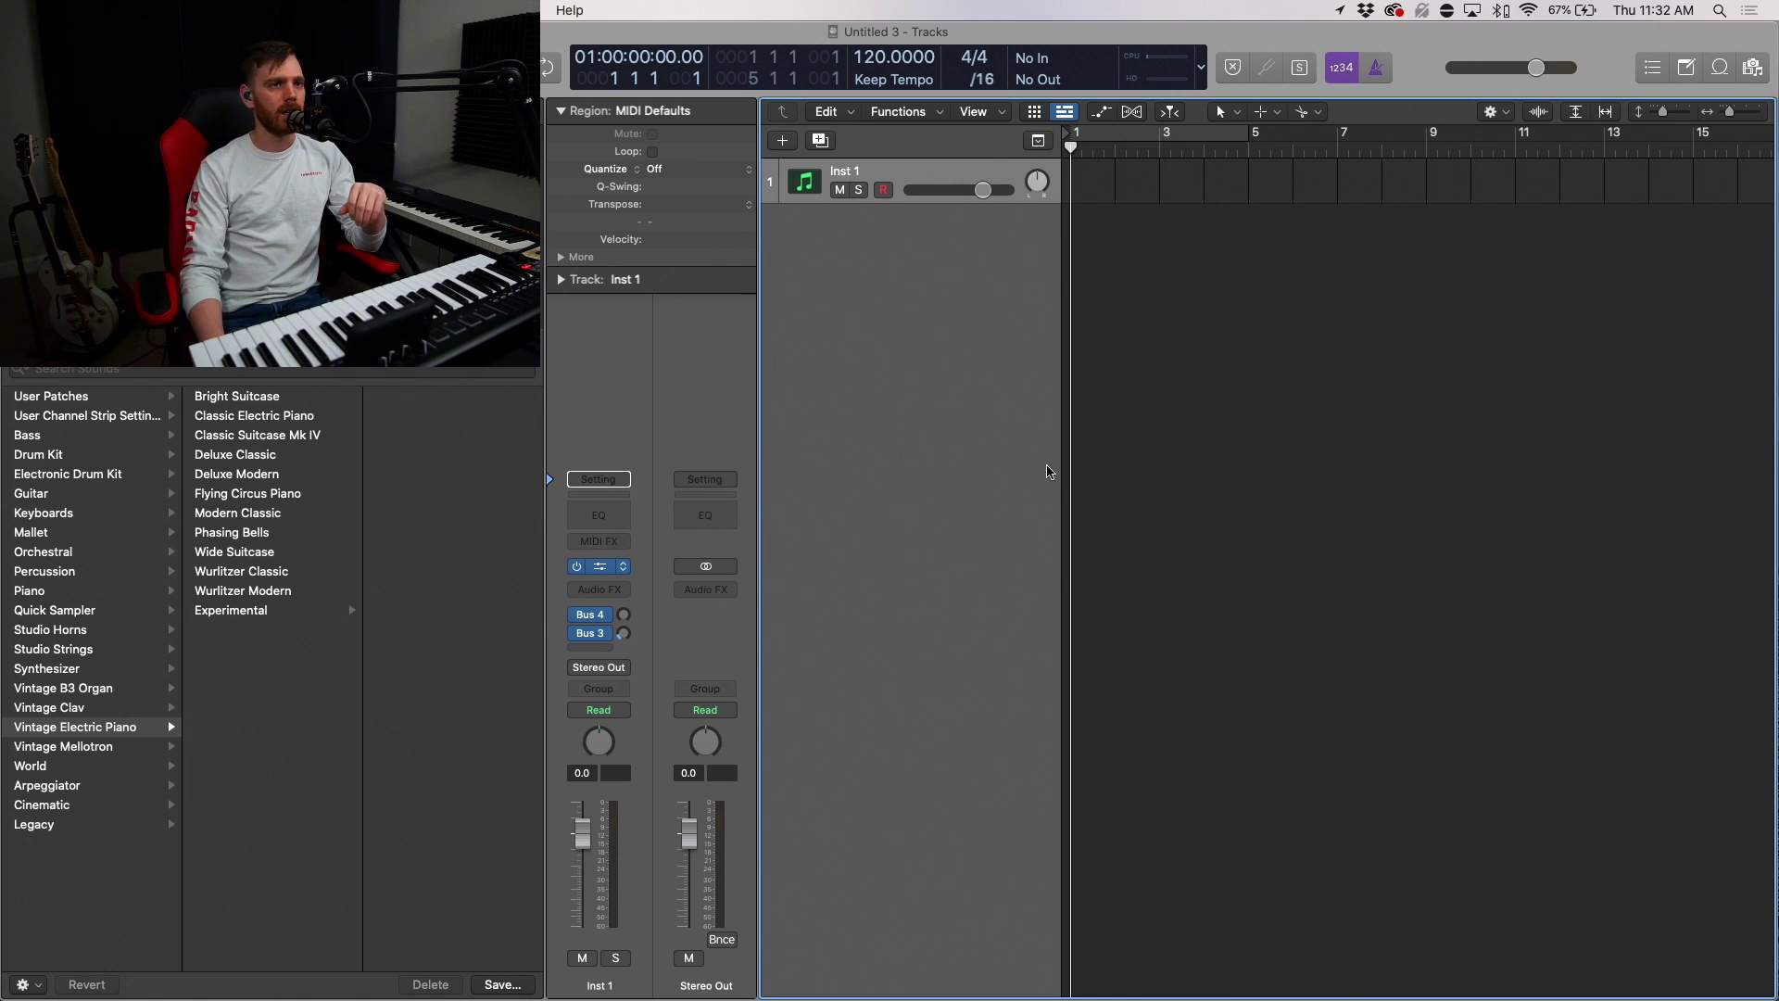
pyautogui.press('v')
pyautogui.scroll(-5, 1274, 581)
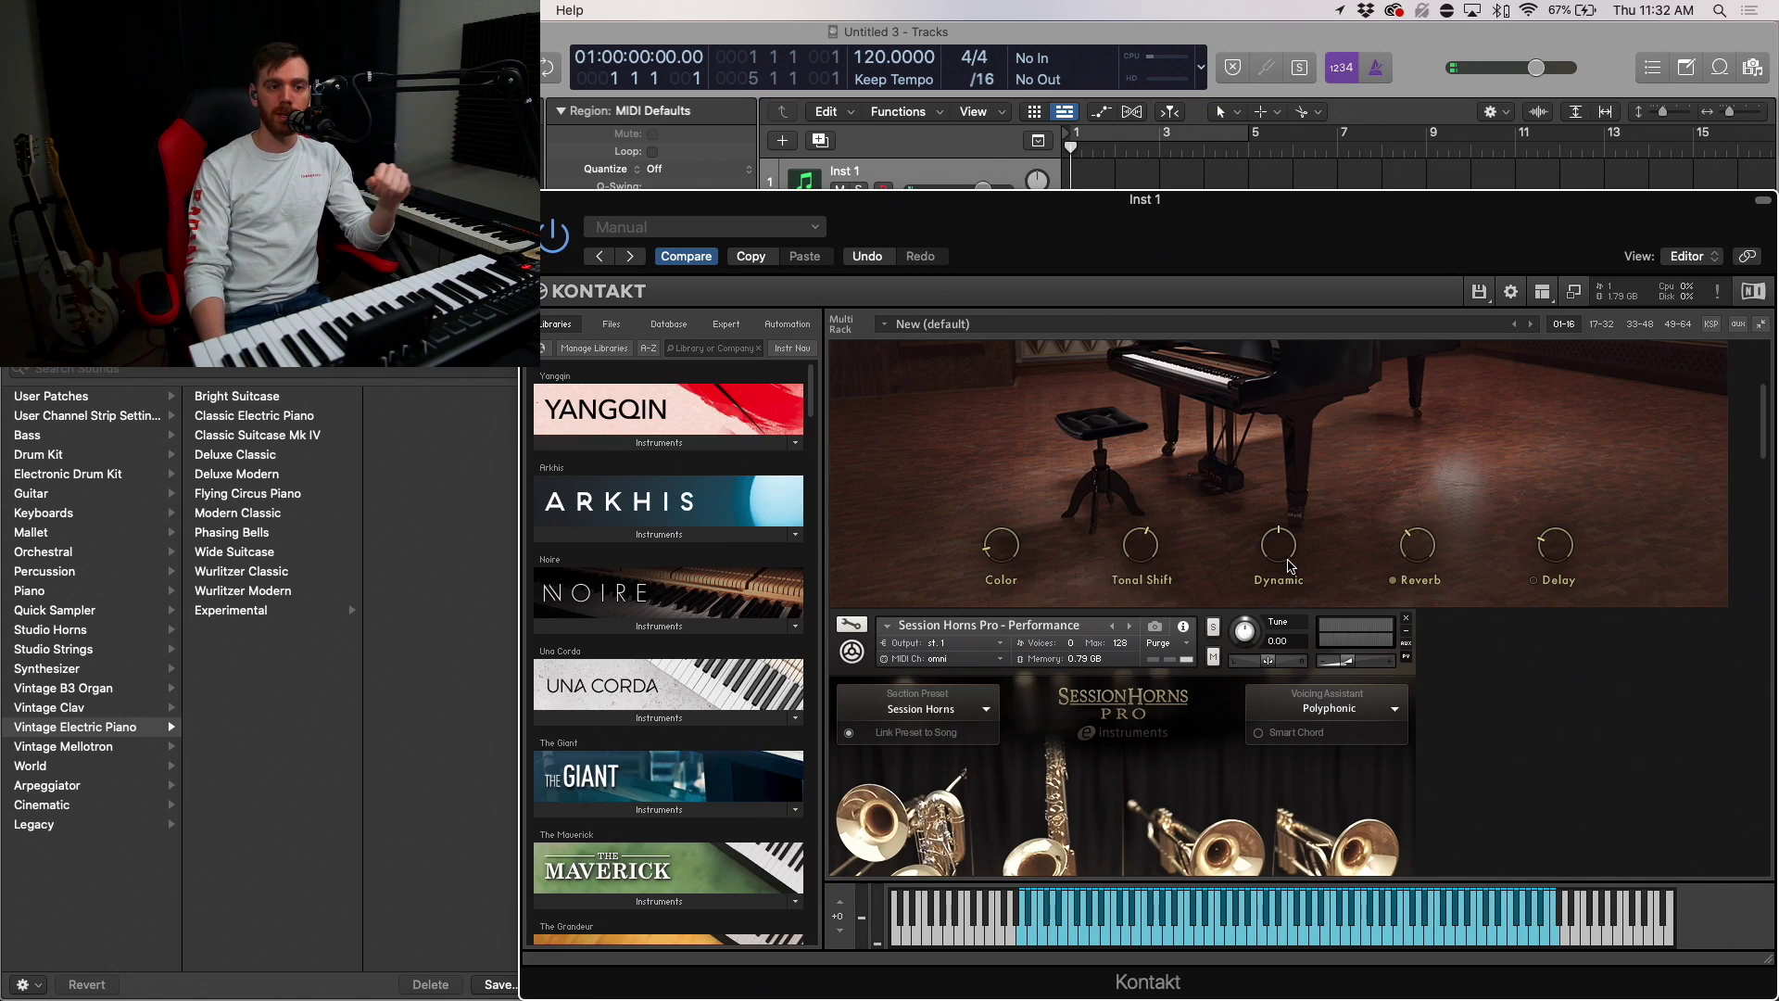
pyautogui.scroll(-5, 1389, 542)
pyautogui.scroll(-3, 1470, 505)
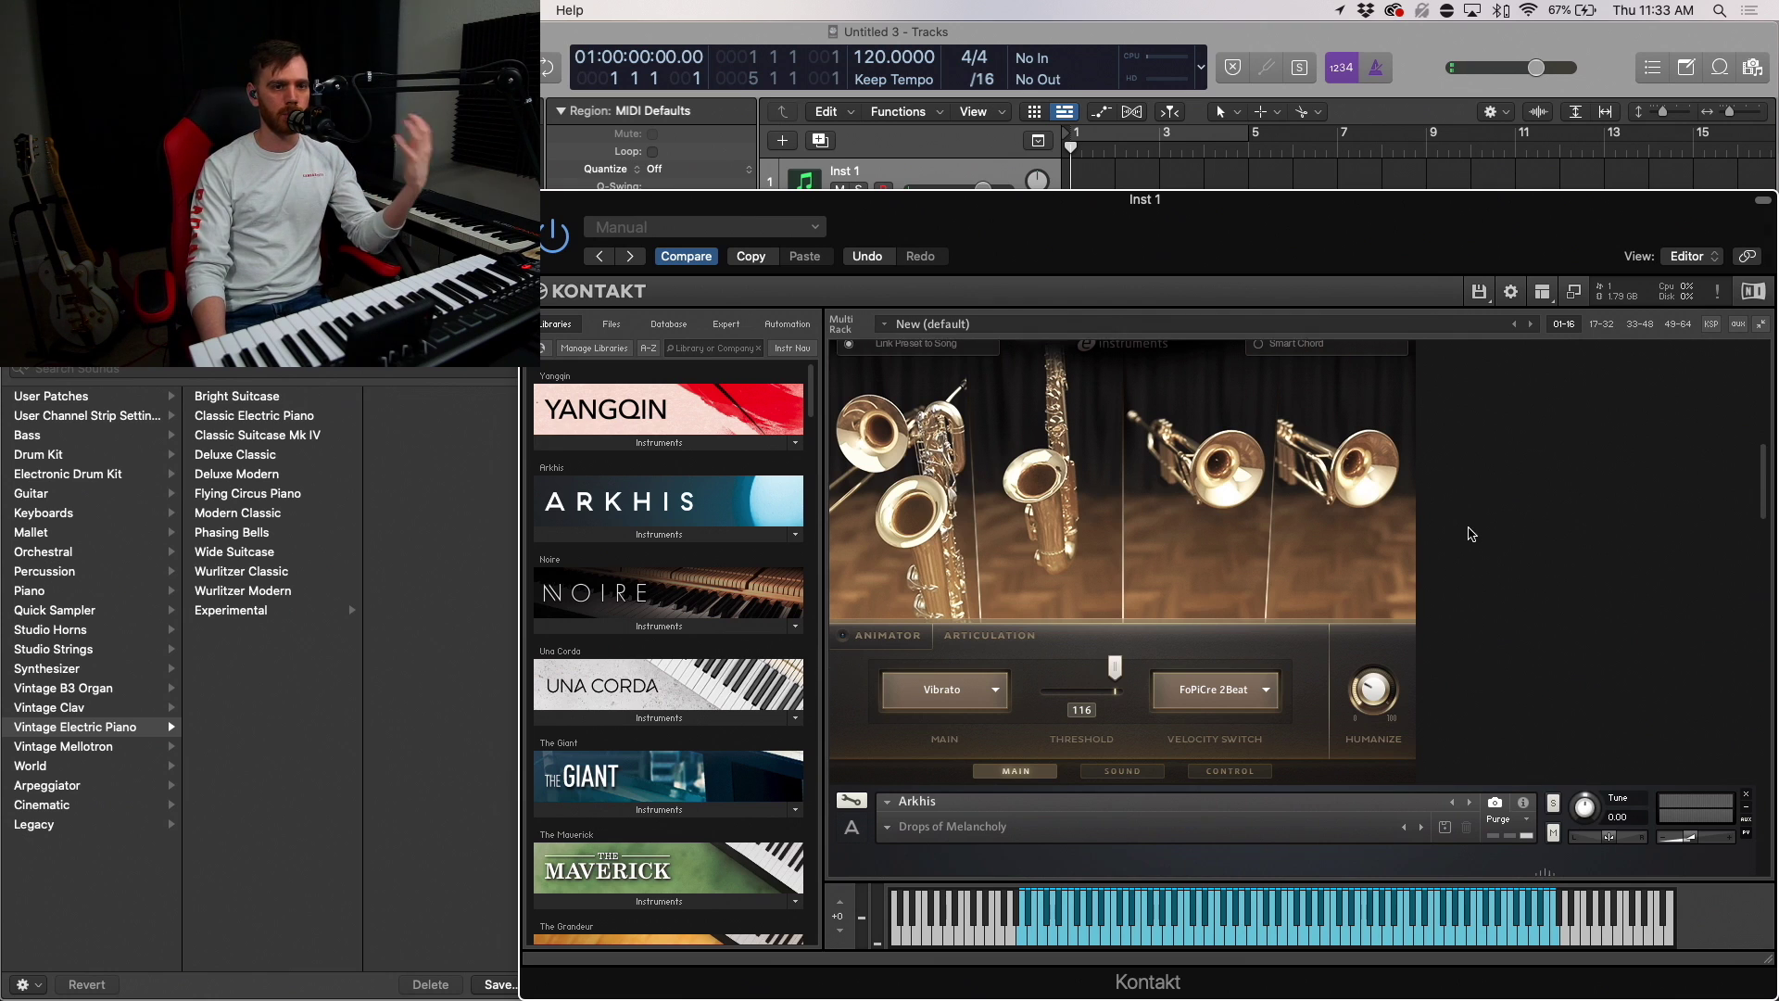
pyautogui.scroll(-3, 1470, 509)
pyautogui.scroll(-3, 1469, 517)
pyautogui.scroll(-3, 1466, 530)
pyautogui.scroll(-3, 1466, 529)
pyautogui.scroll(-2, 1466, 532)
pyautogui.scroll(4, 1465, 534)
pyautogui.scroll(5, 1464, 538)
pyautogui.scroll(3, 1464, 538)
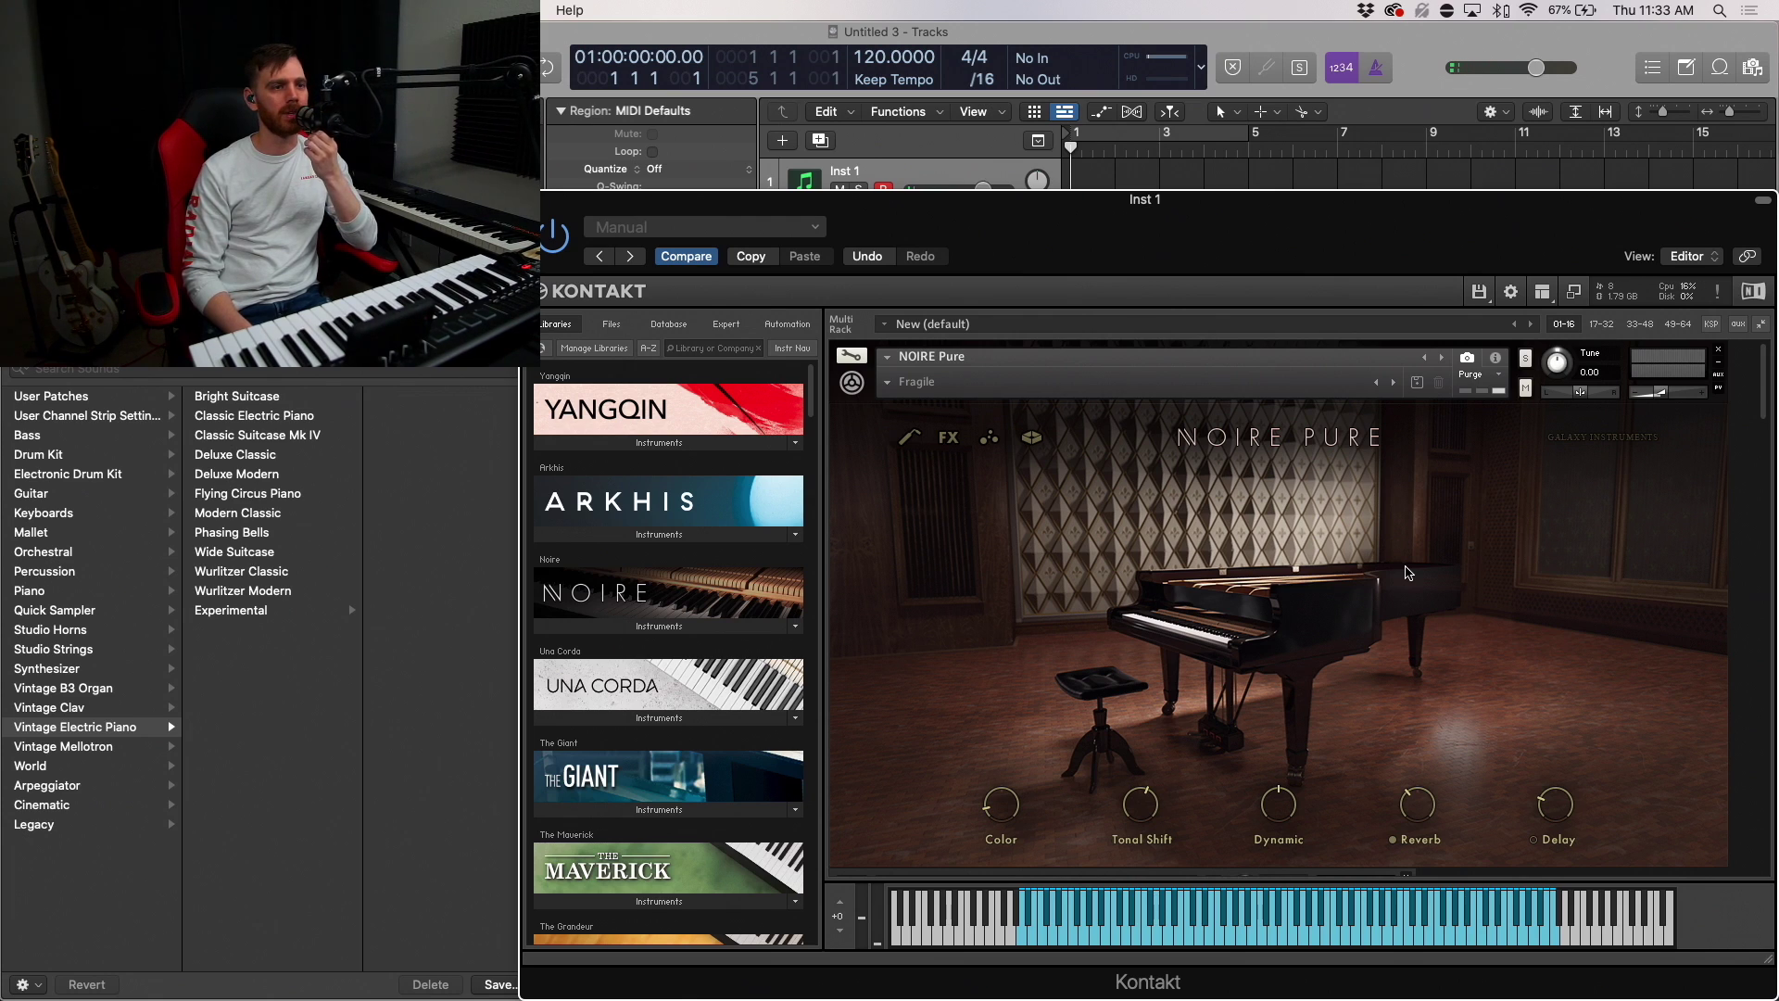
pyautogui.moveTo(1074, 206); pyautogui.dragTo(1024, 115)
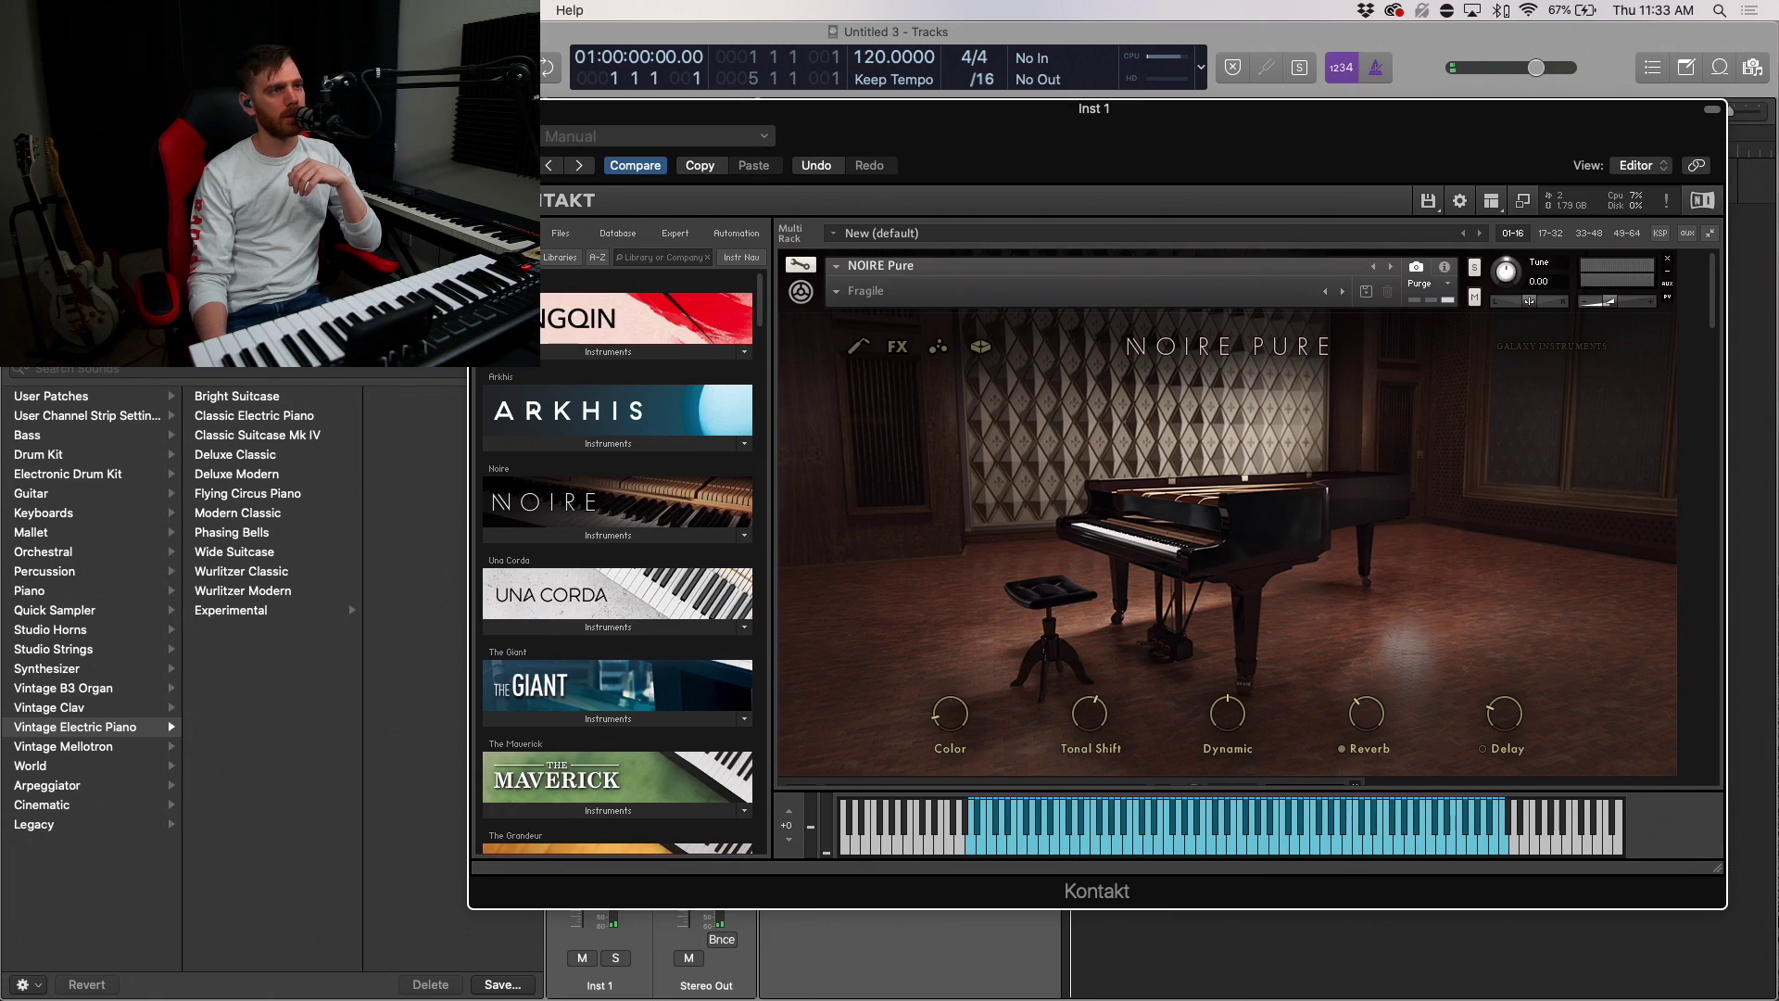
pyautogui.press('super+w')
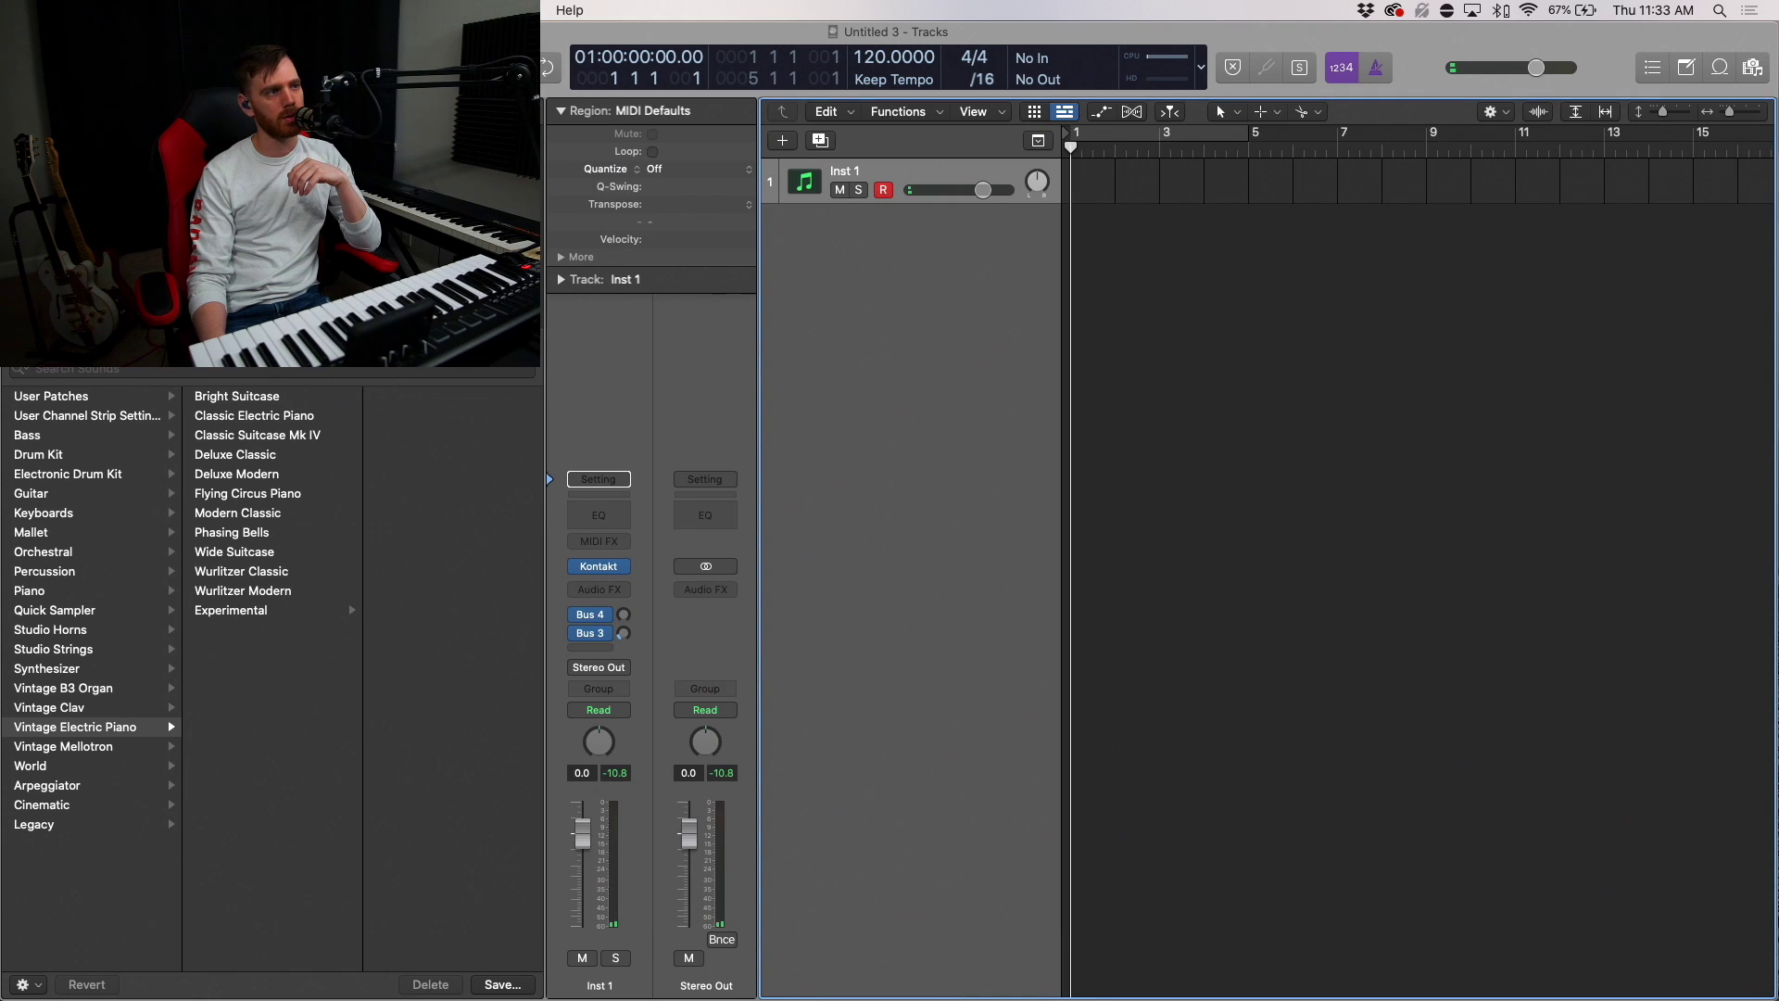
# Reset the I/O Buffer Size to 128 samples and close the audio preferences.
pyautogui.click(563, 78)
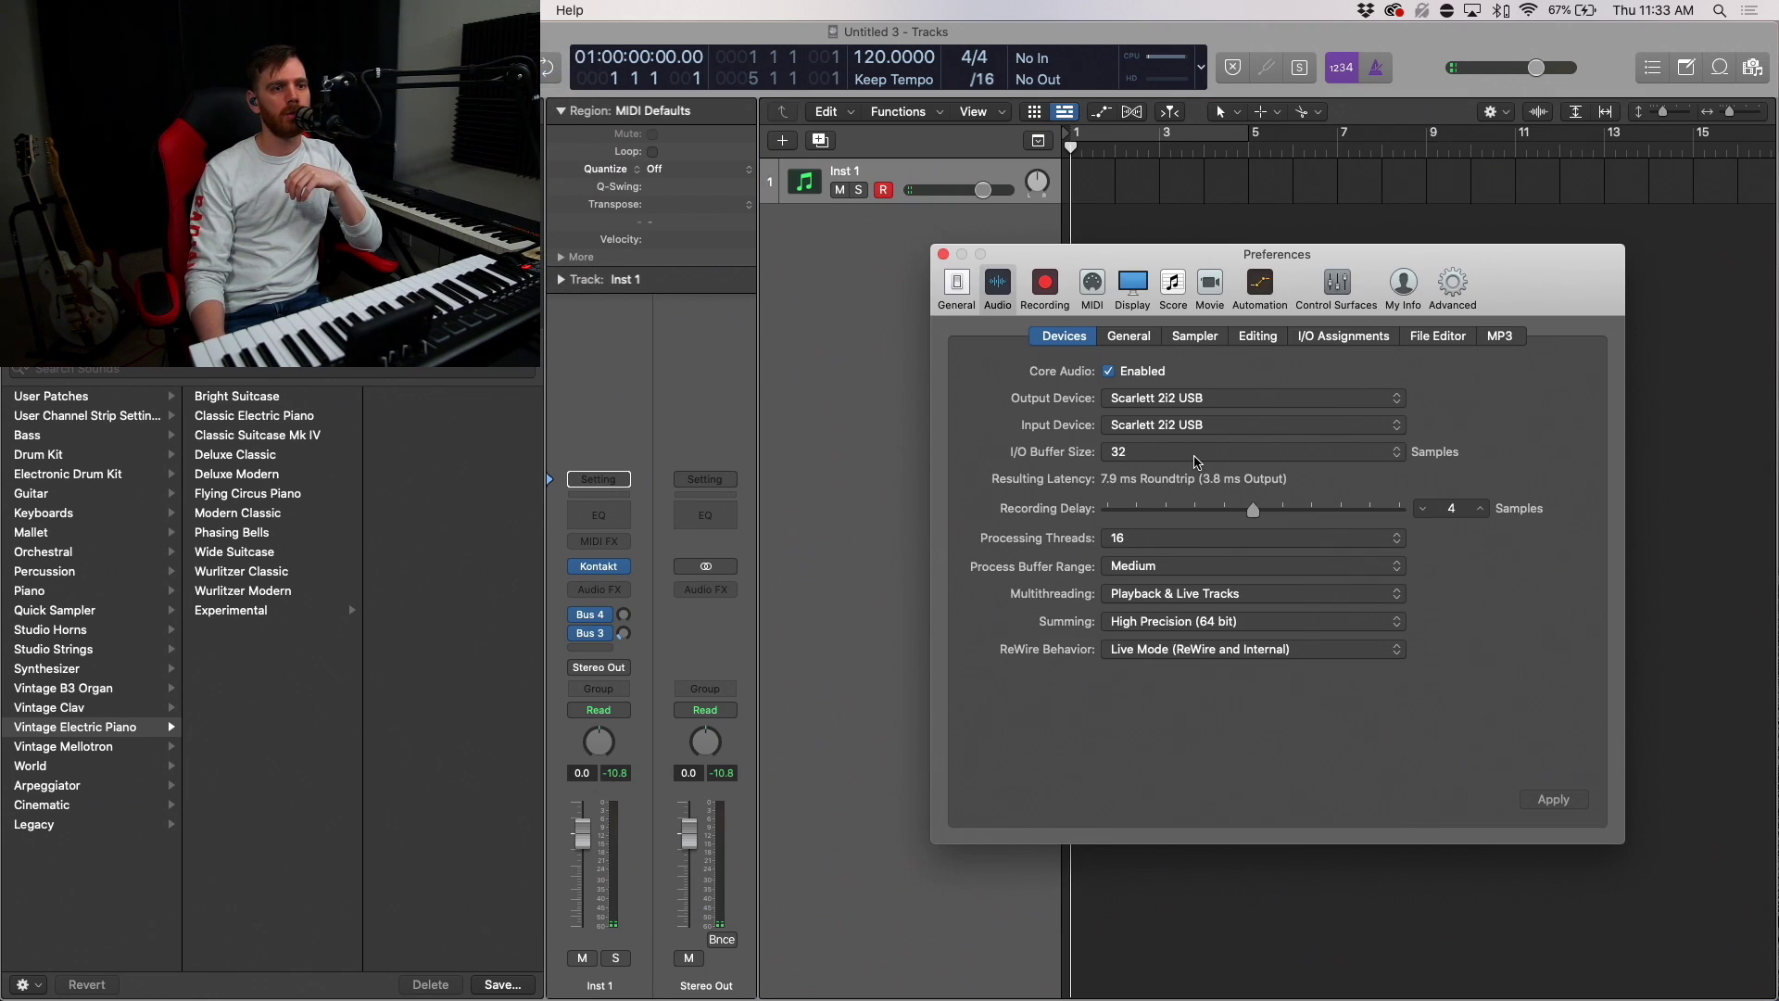
pyautogui.click(1193, 452)
pyautogui.click(1195, 491)
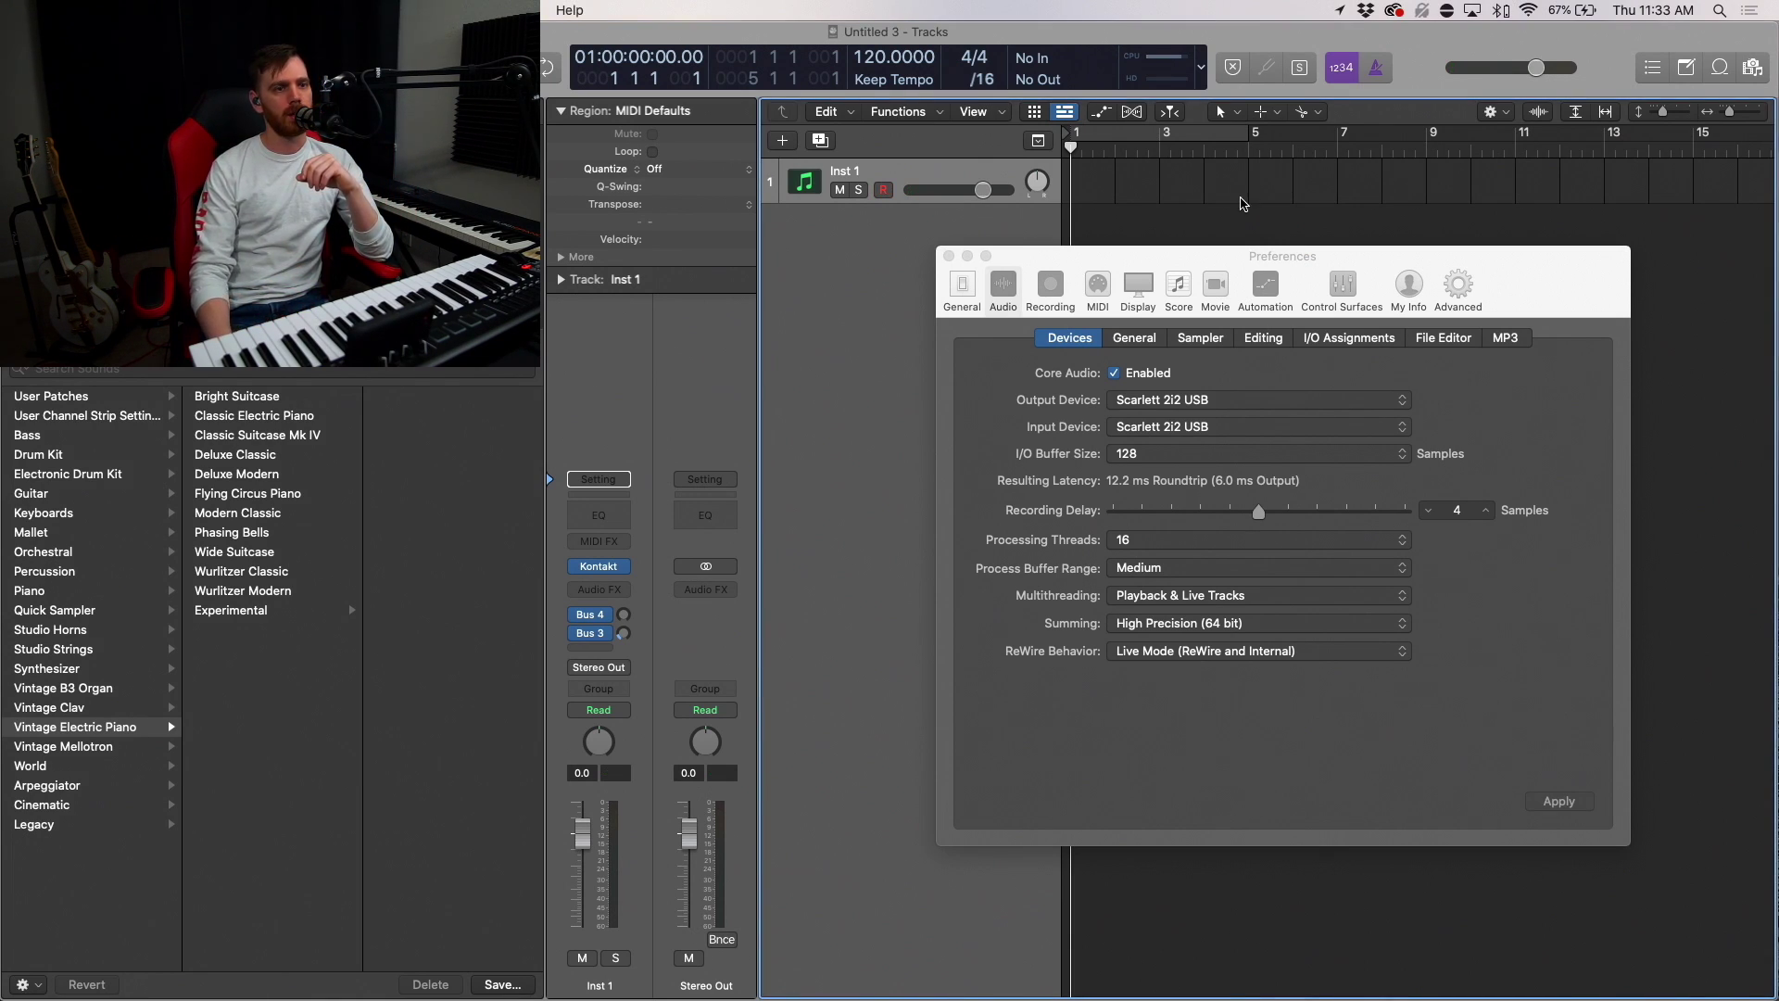
pyautogui.click(1201, 456)
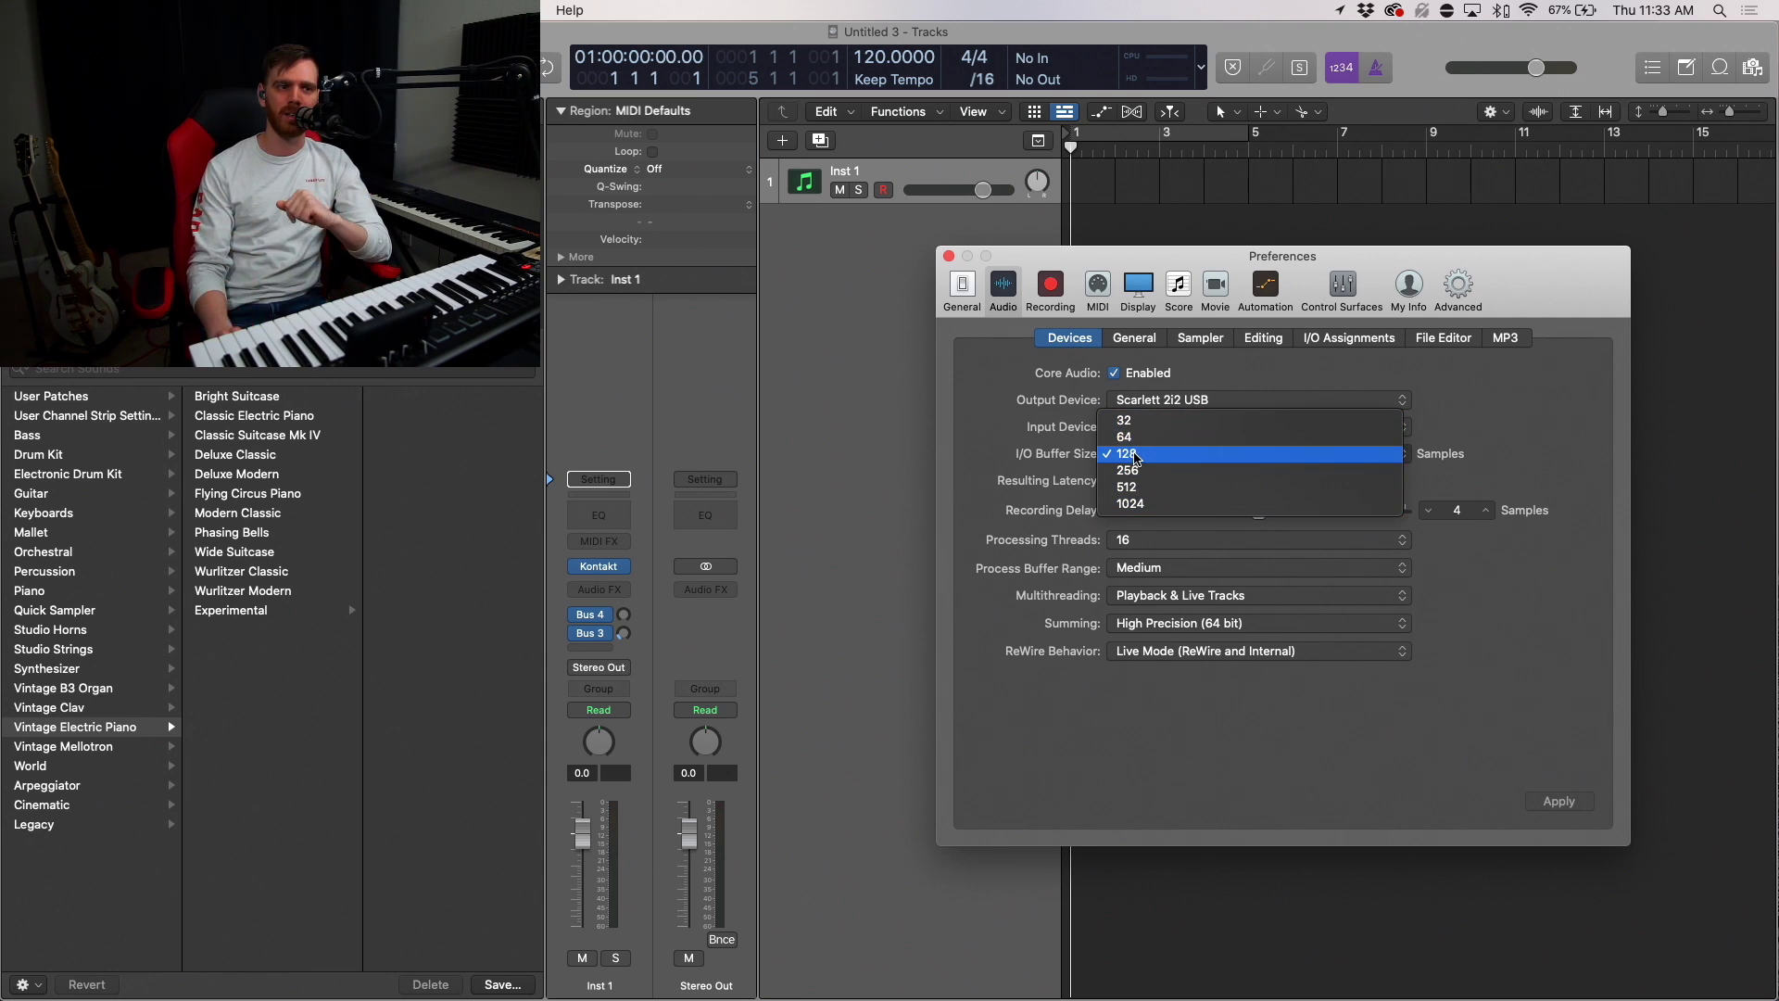
pyautogui.click(1549, 598)
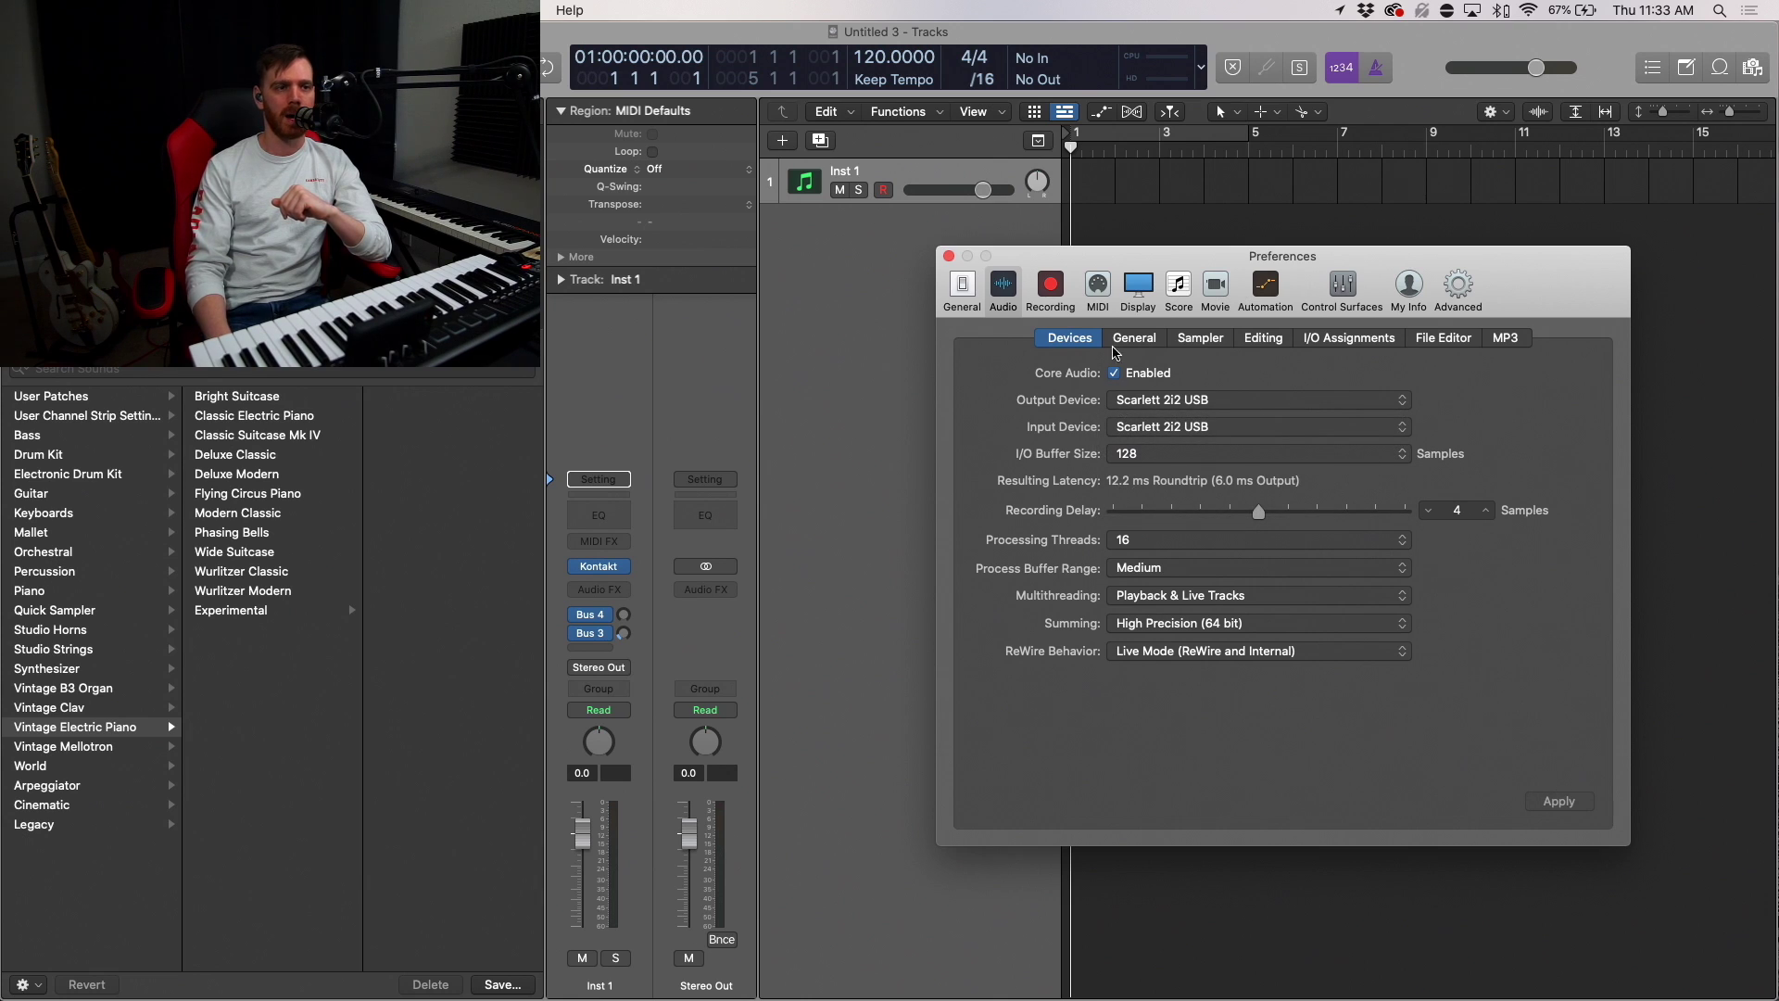
pyautogui.click(946, 255)
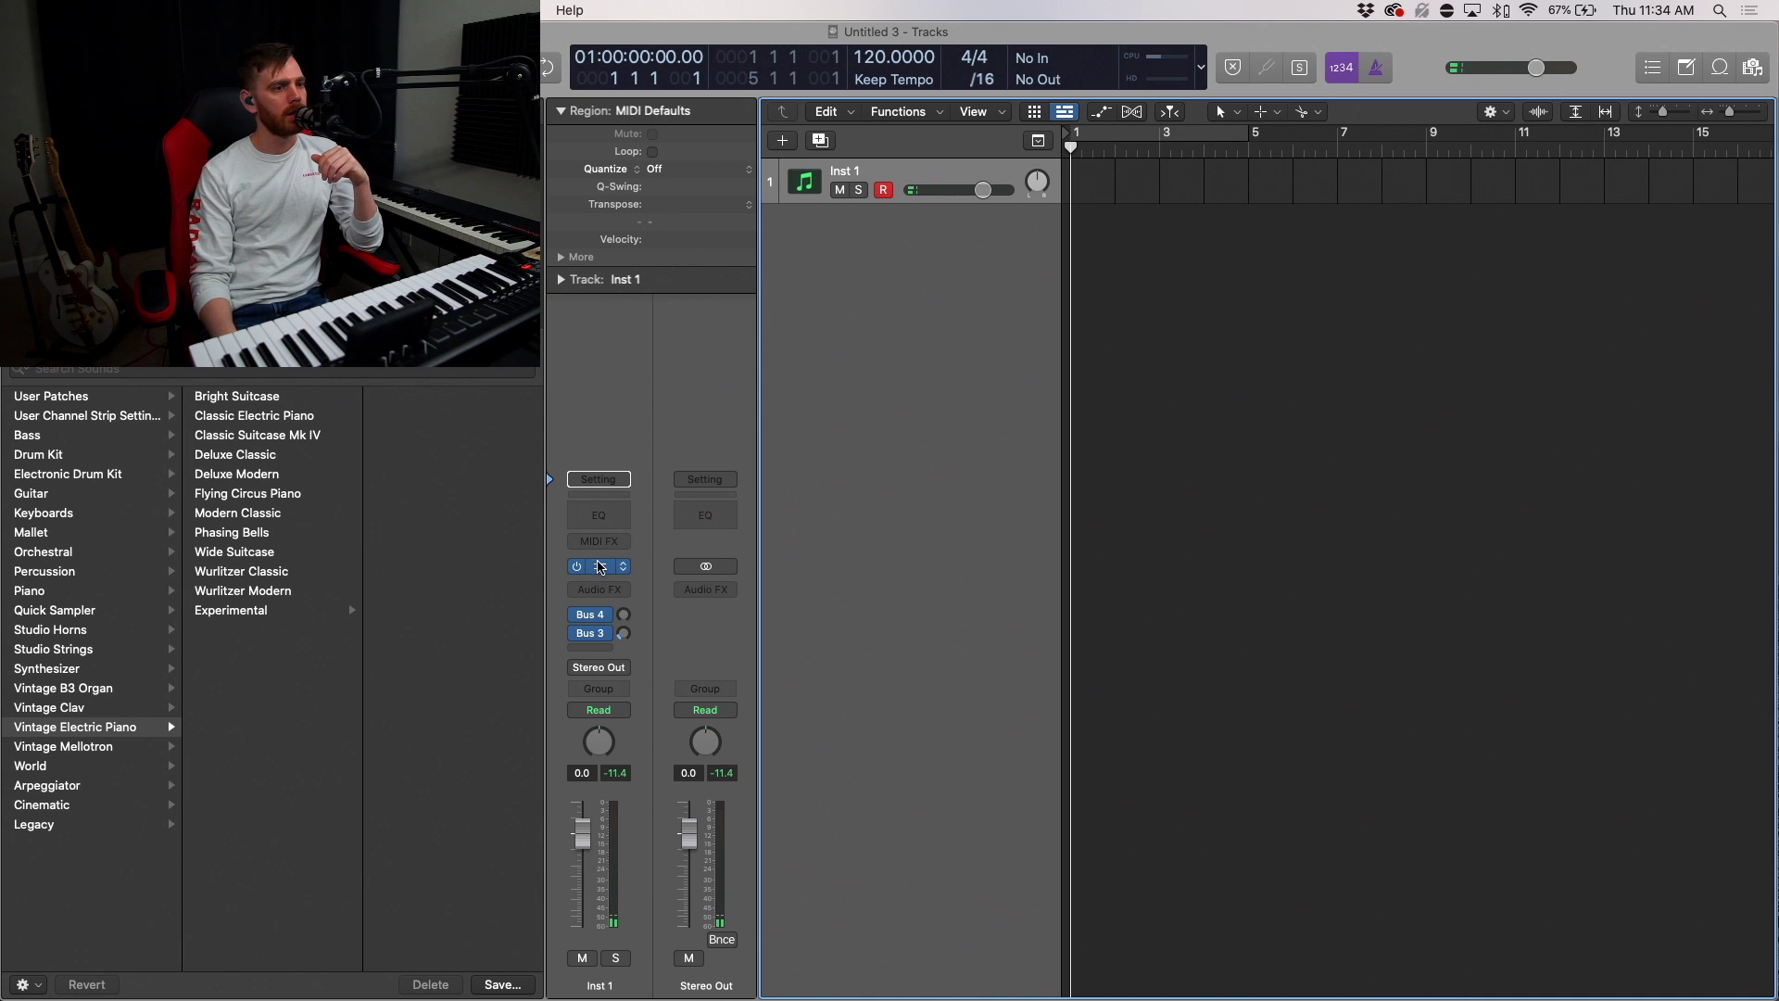
pyautogui.moveTo(599, 566)
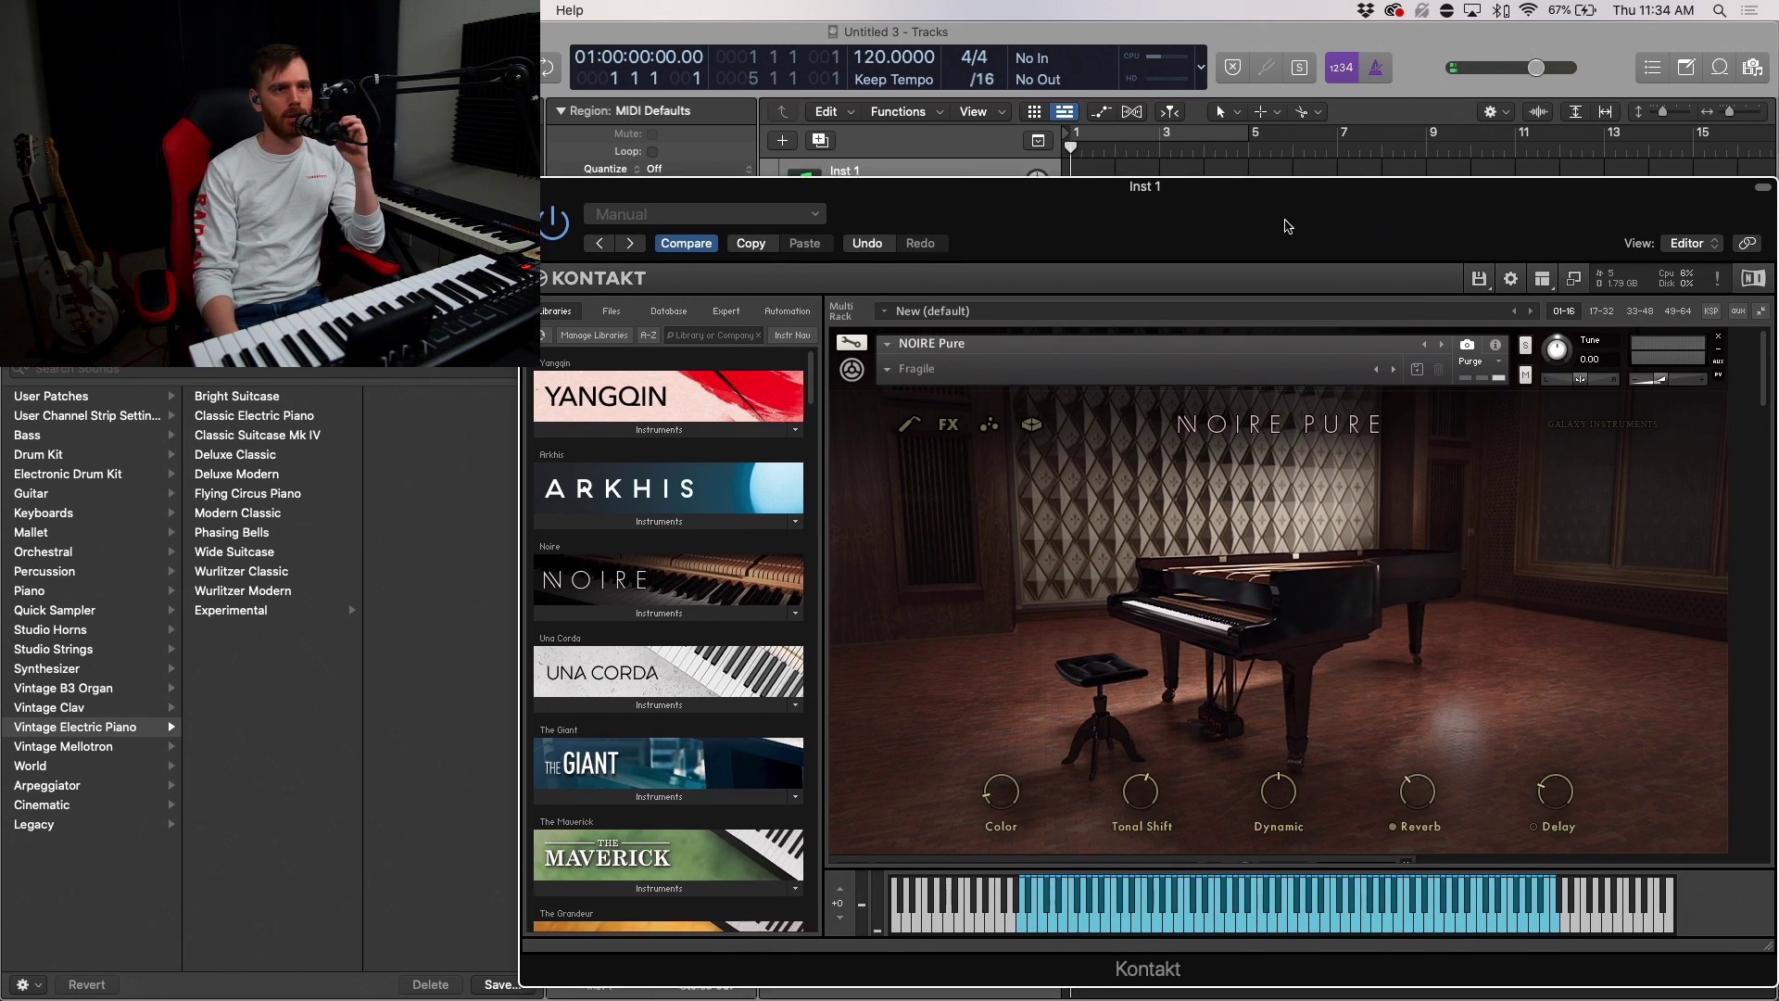
# Dismiss the 'Disk is too slow' alert and reopen Audio preferences, still at 128 samples.
pyautogui.moveTo(1285, 226); pyautogui.dragTo(1214, 182)
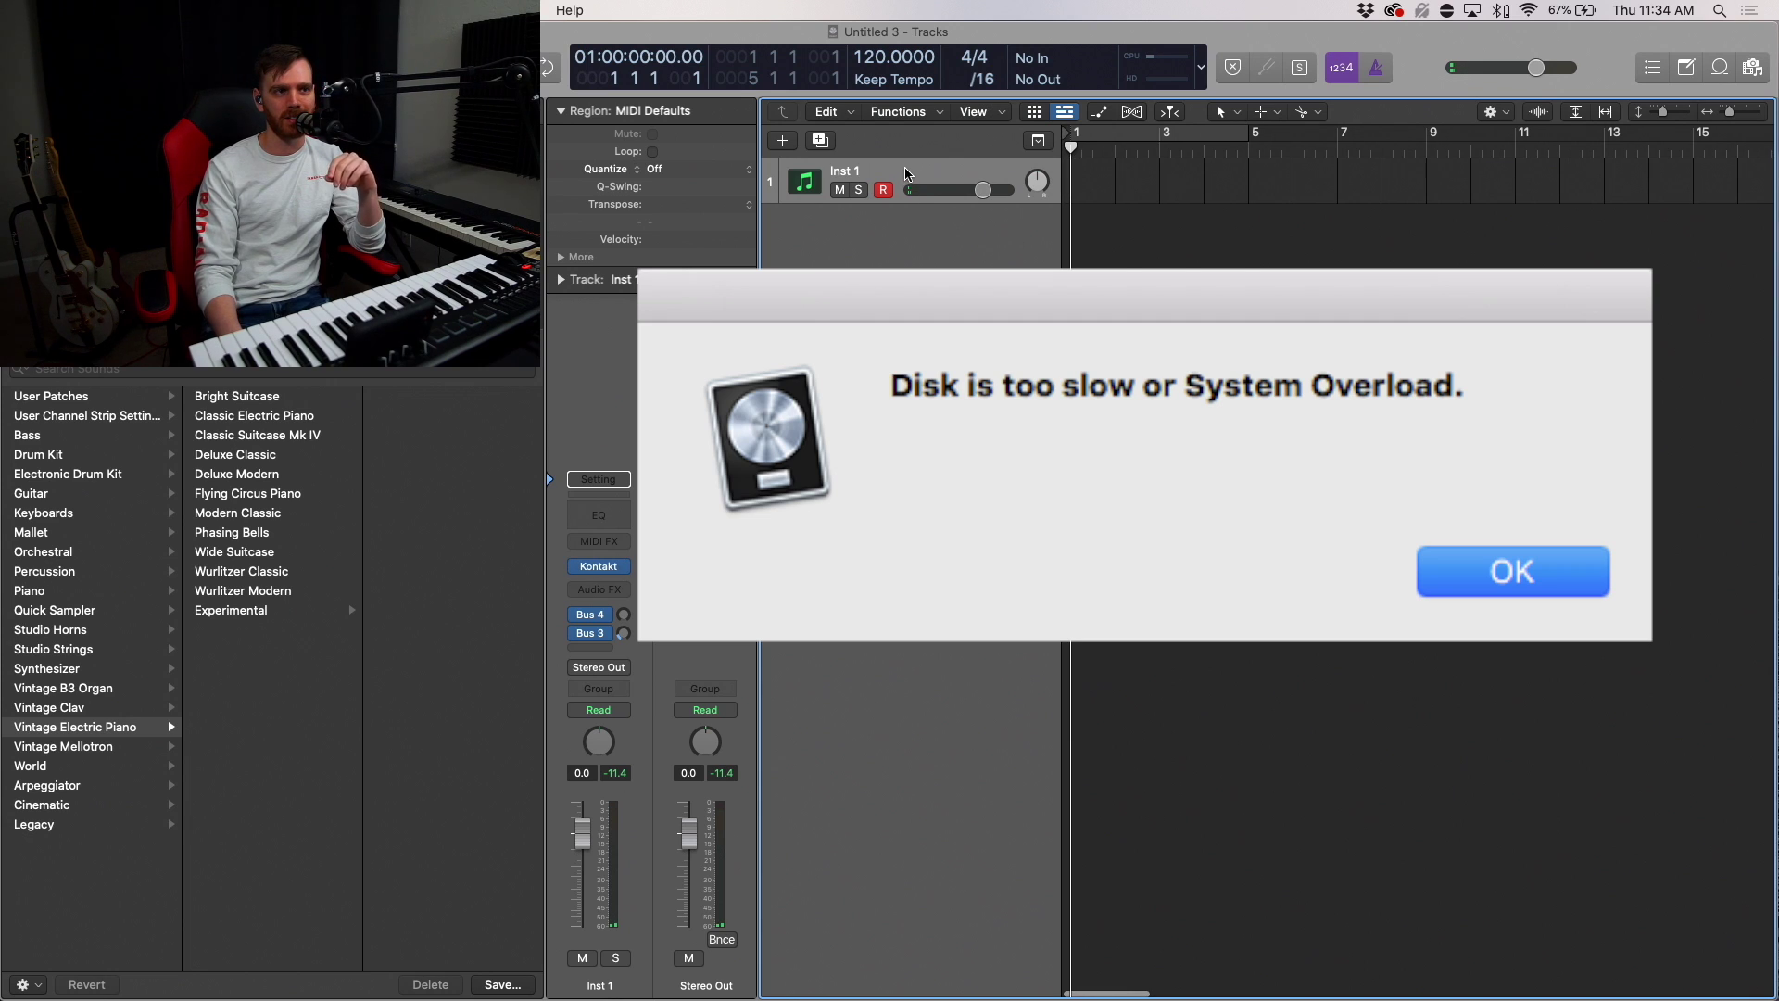
pyautogui.press('Return')
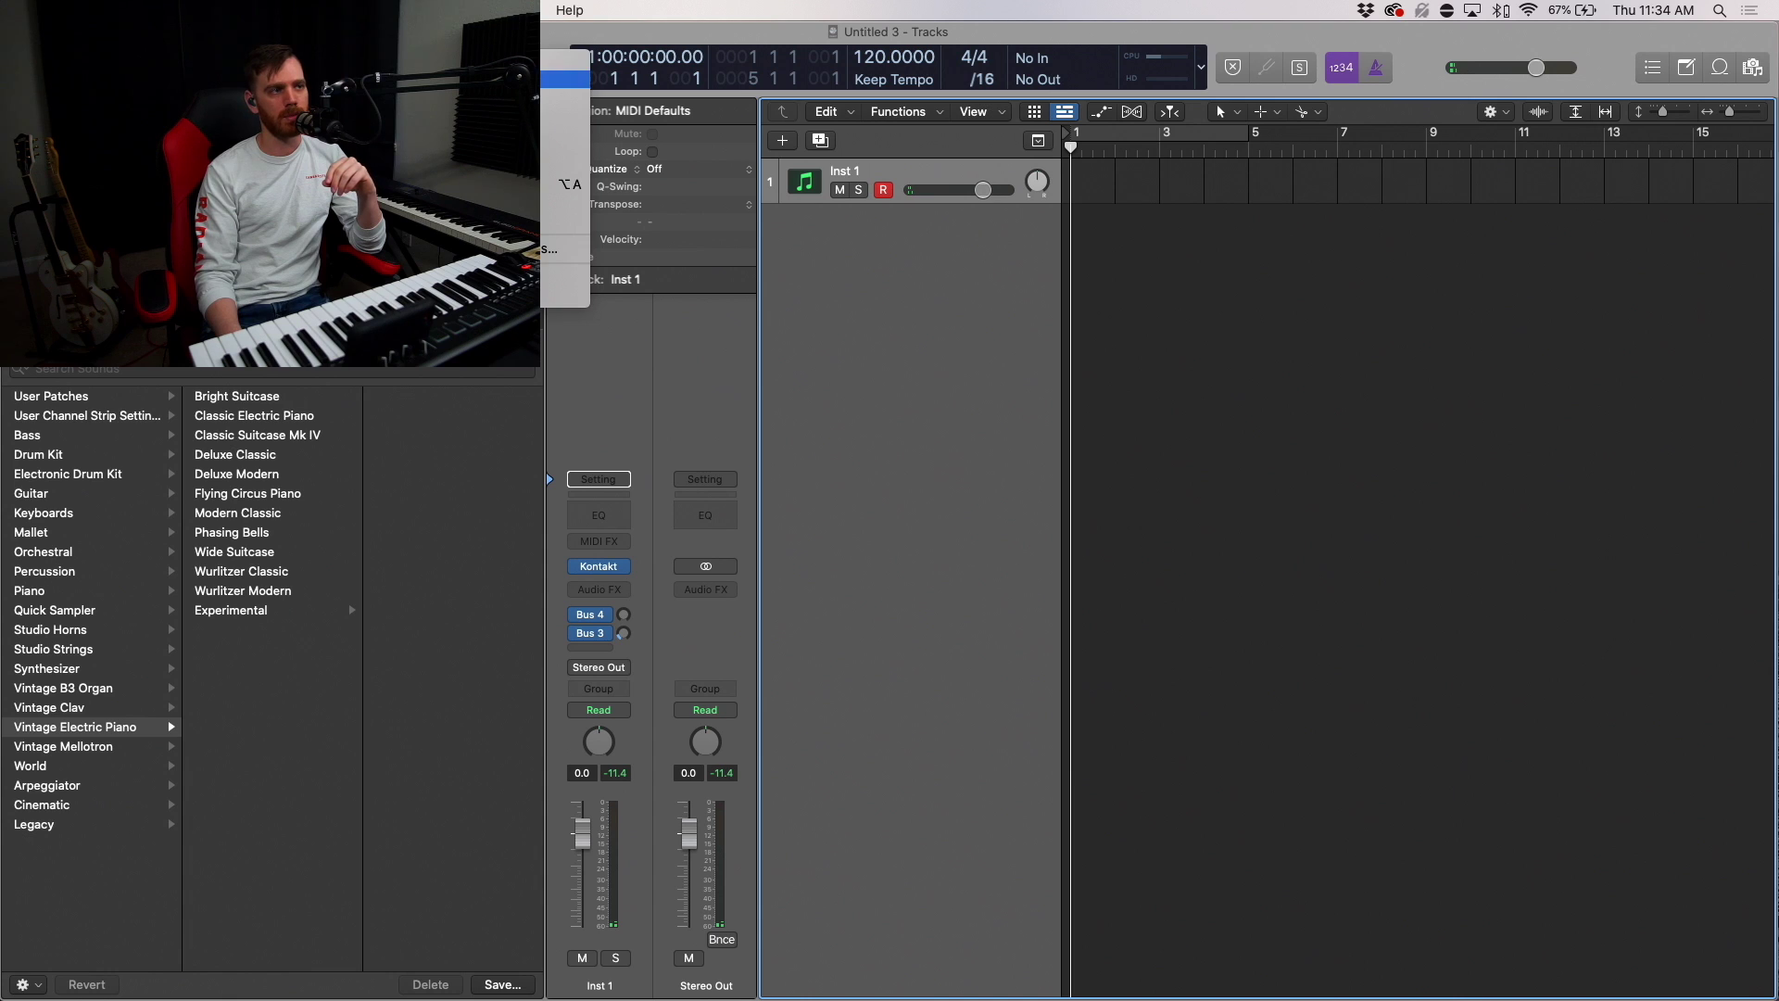
pyautogui.click(569, 70)
pyautogui.moveTo(1094, 264); pyautogui.dragTo(922, 228)
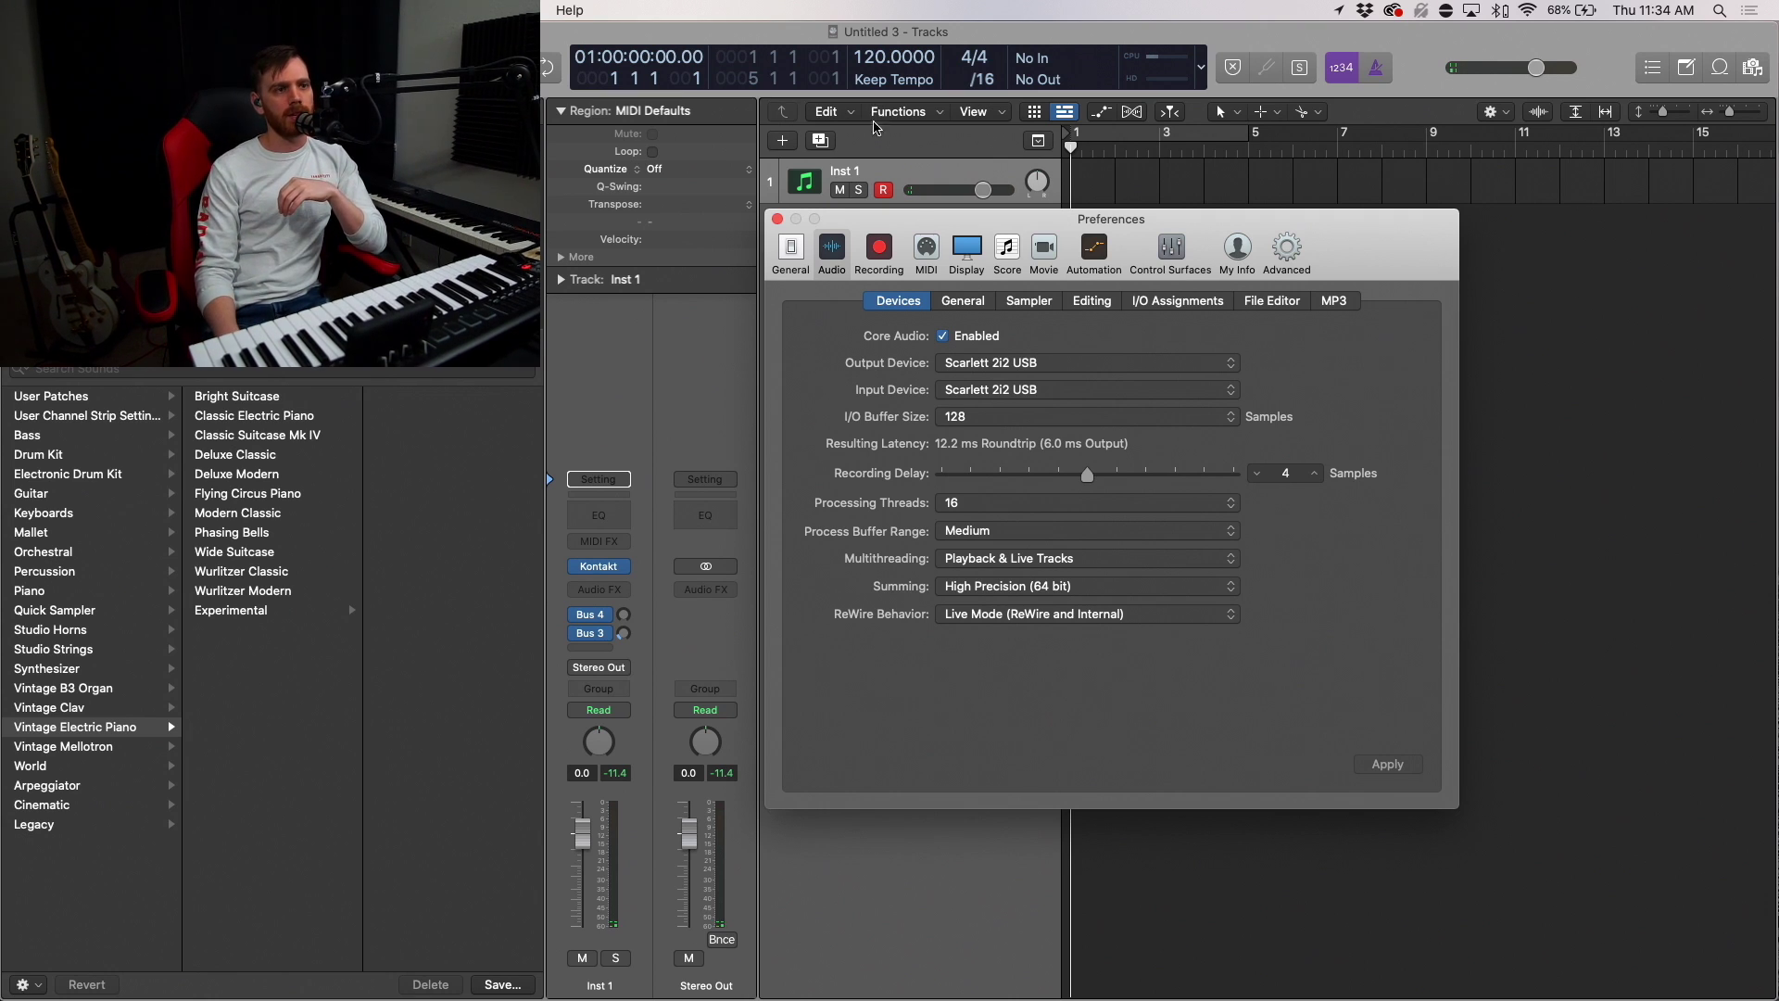
pyautogui.moveTo(900, 232); pyautogui.dragTo(893, 218)
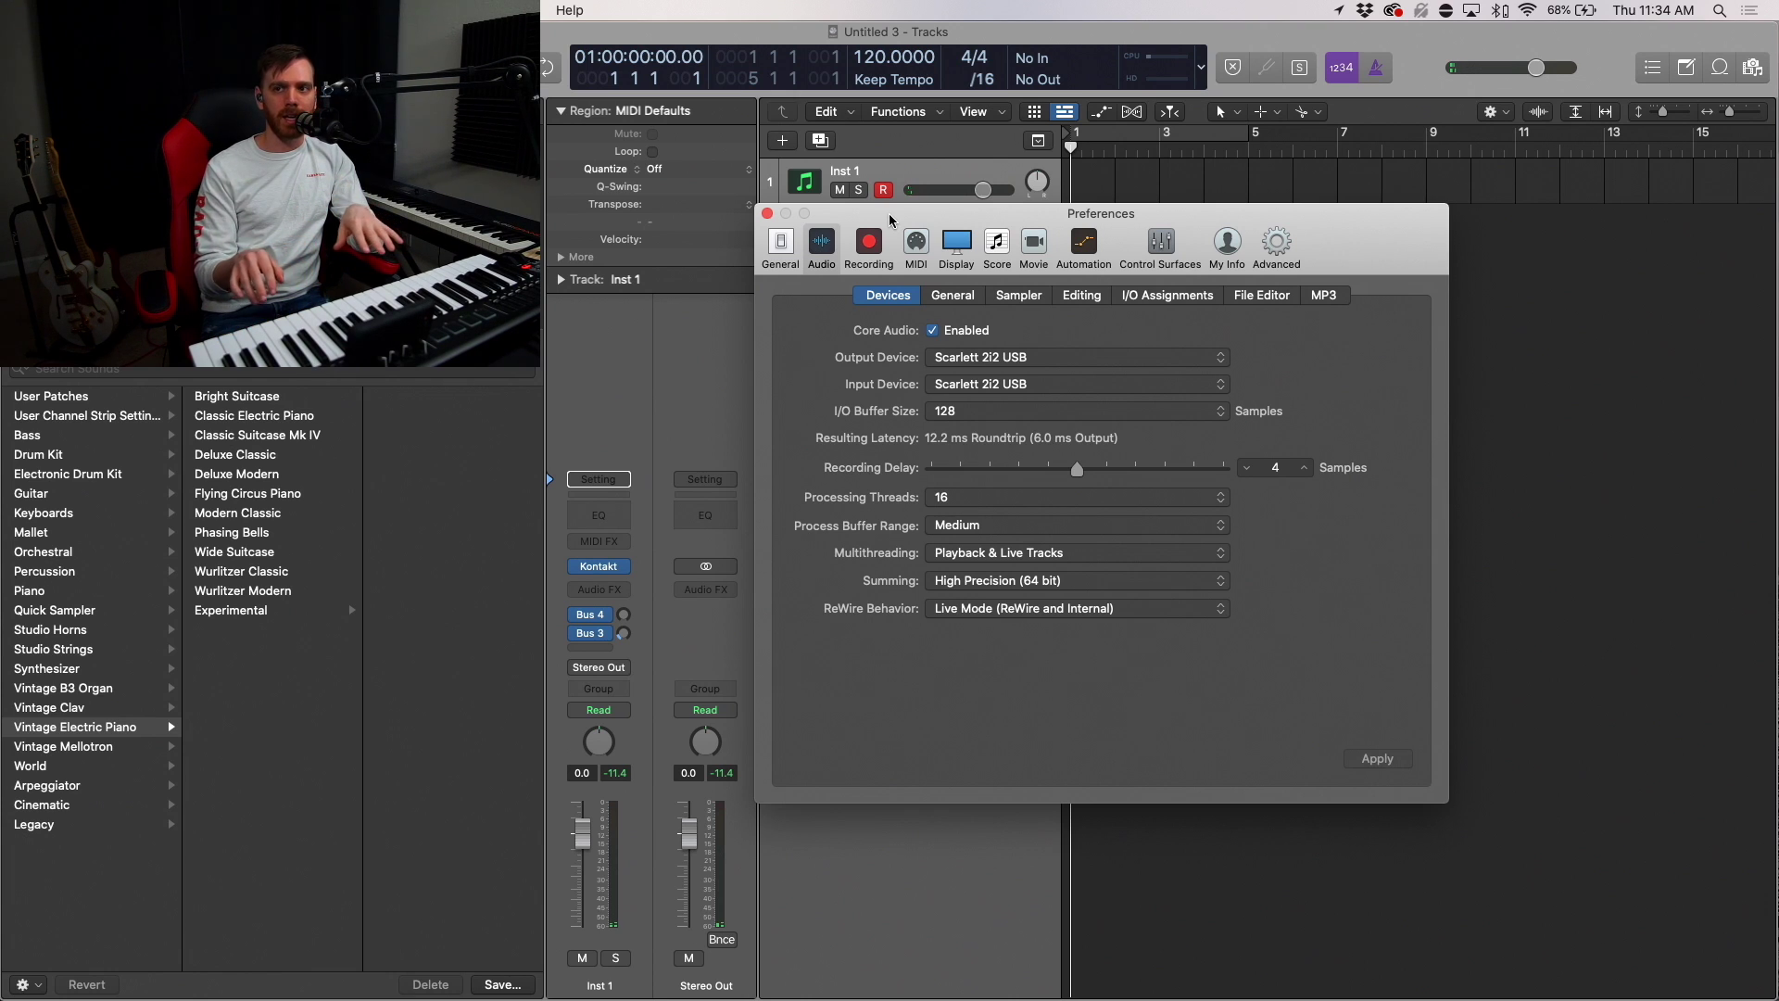
pyautogui.moveTo(890, 217); pyautogui.dragTo(896, 219)
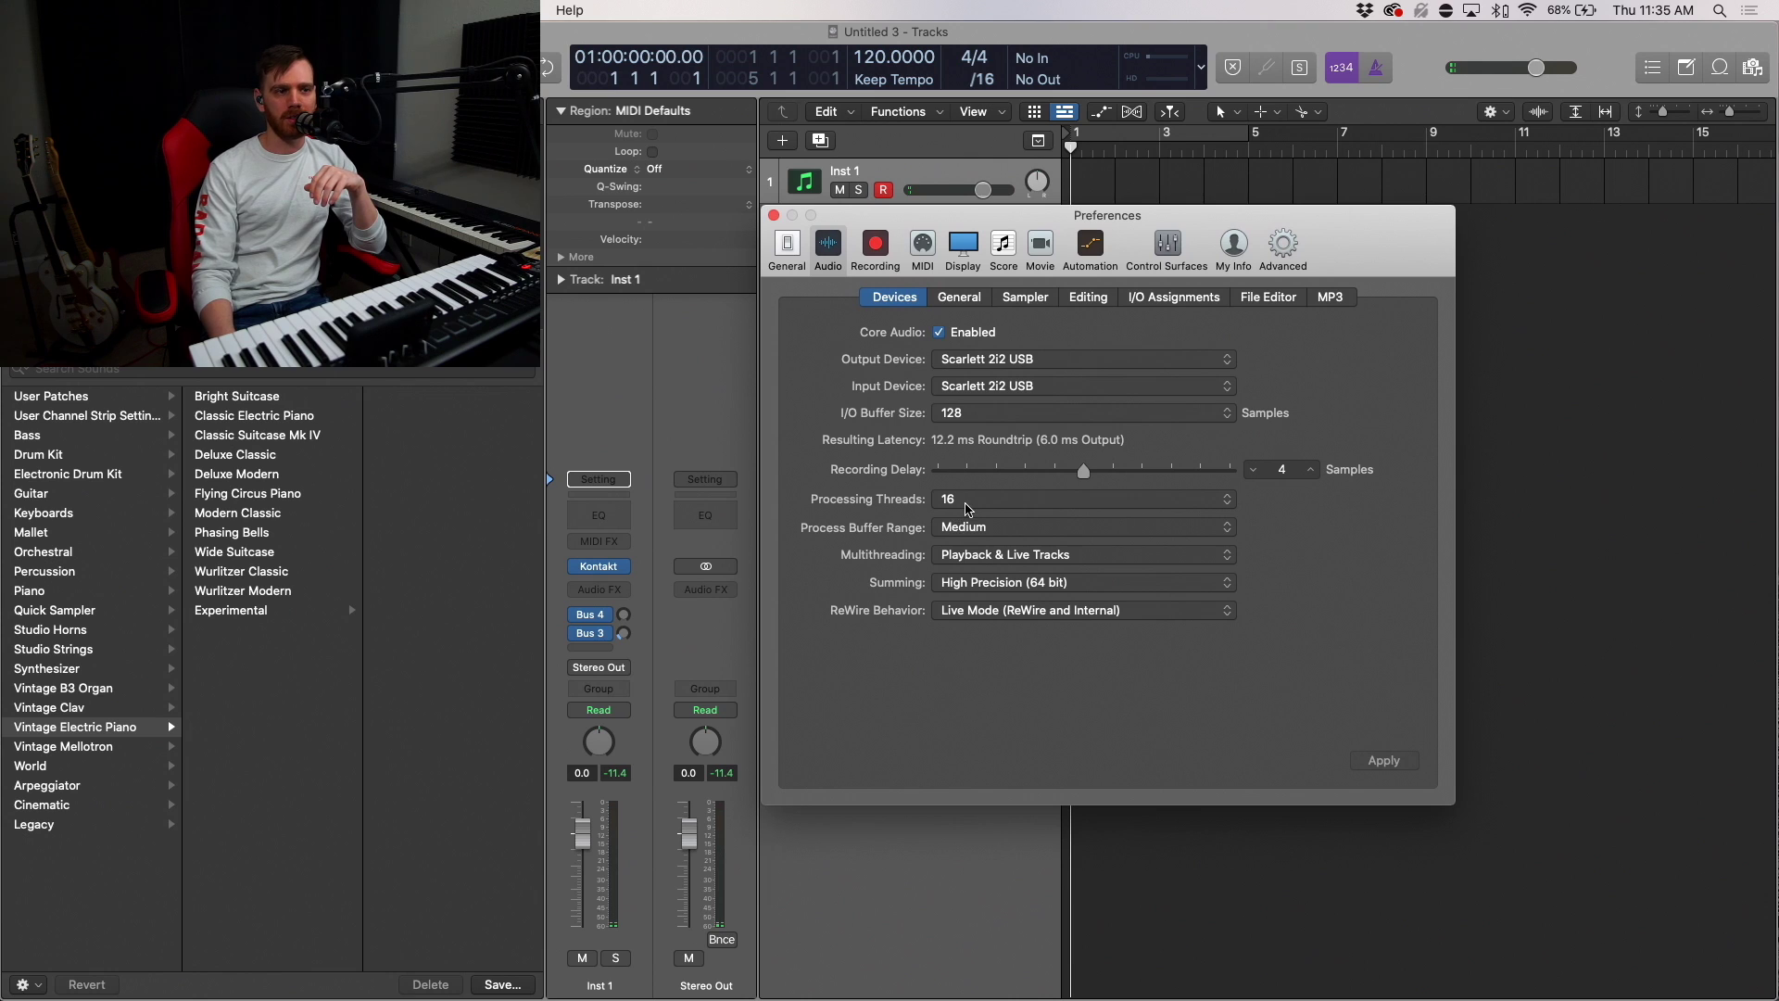
pyautogui.click(967, 508)
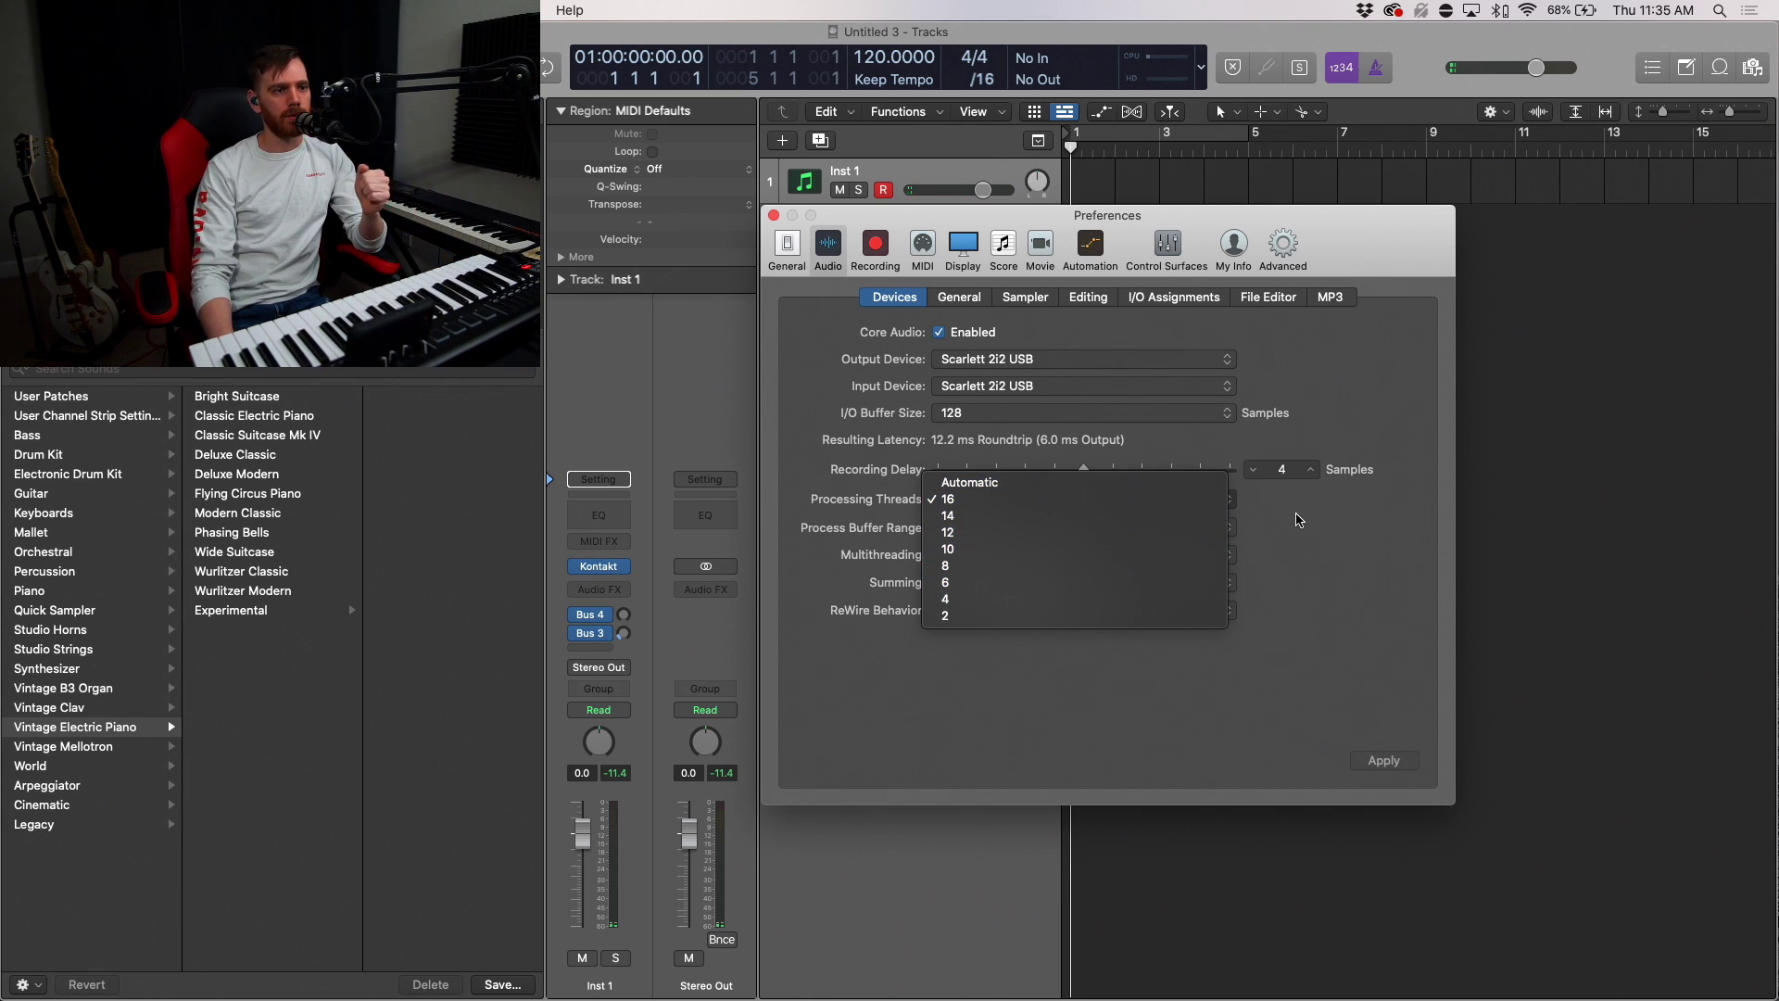
pyautogui.click(1338, 519)
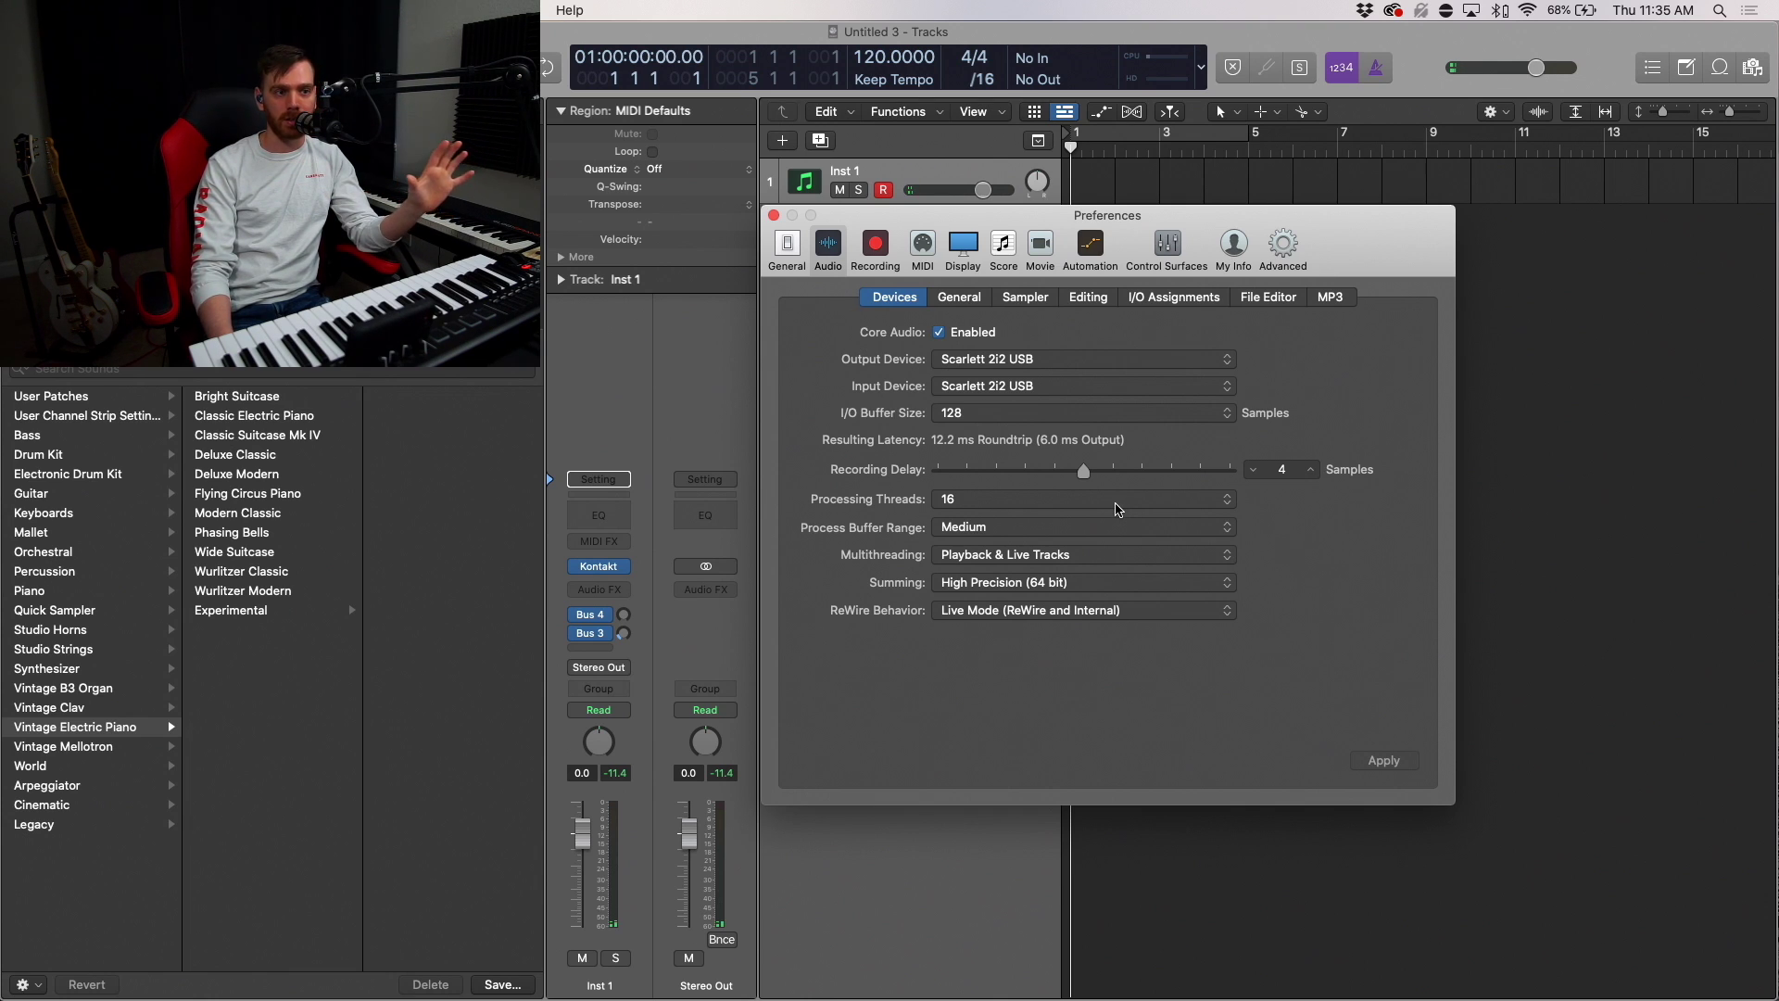
pyautogui.click(1036, 504)
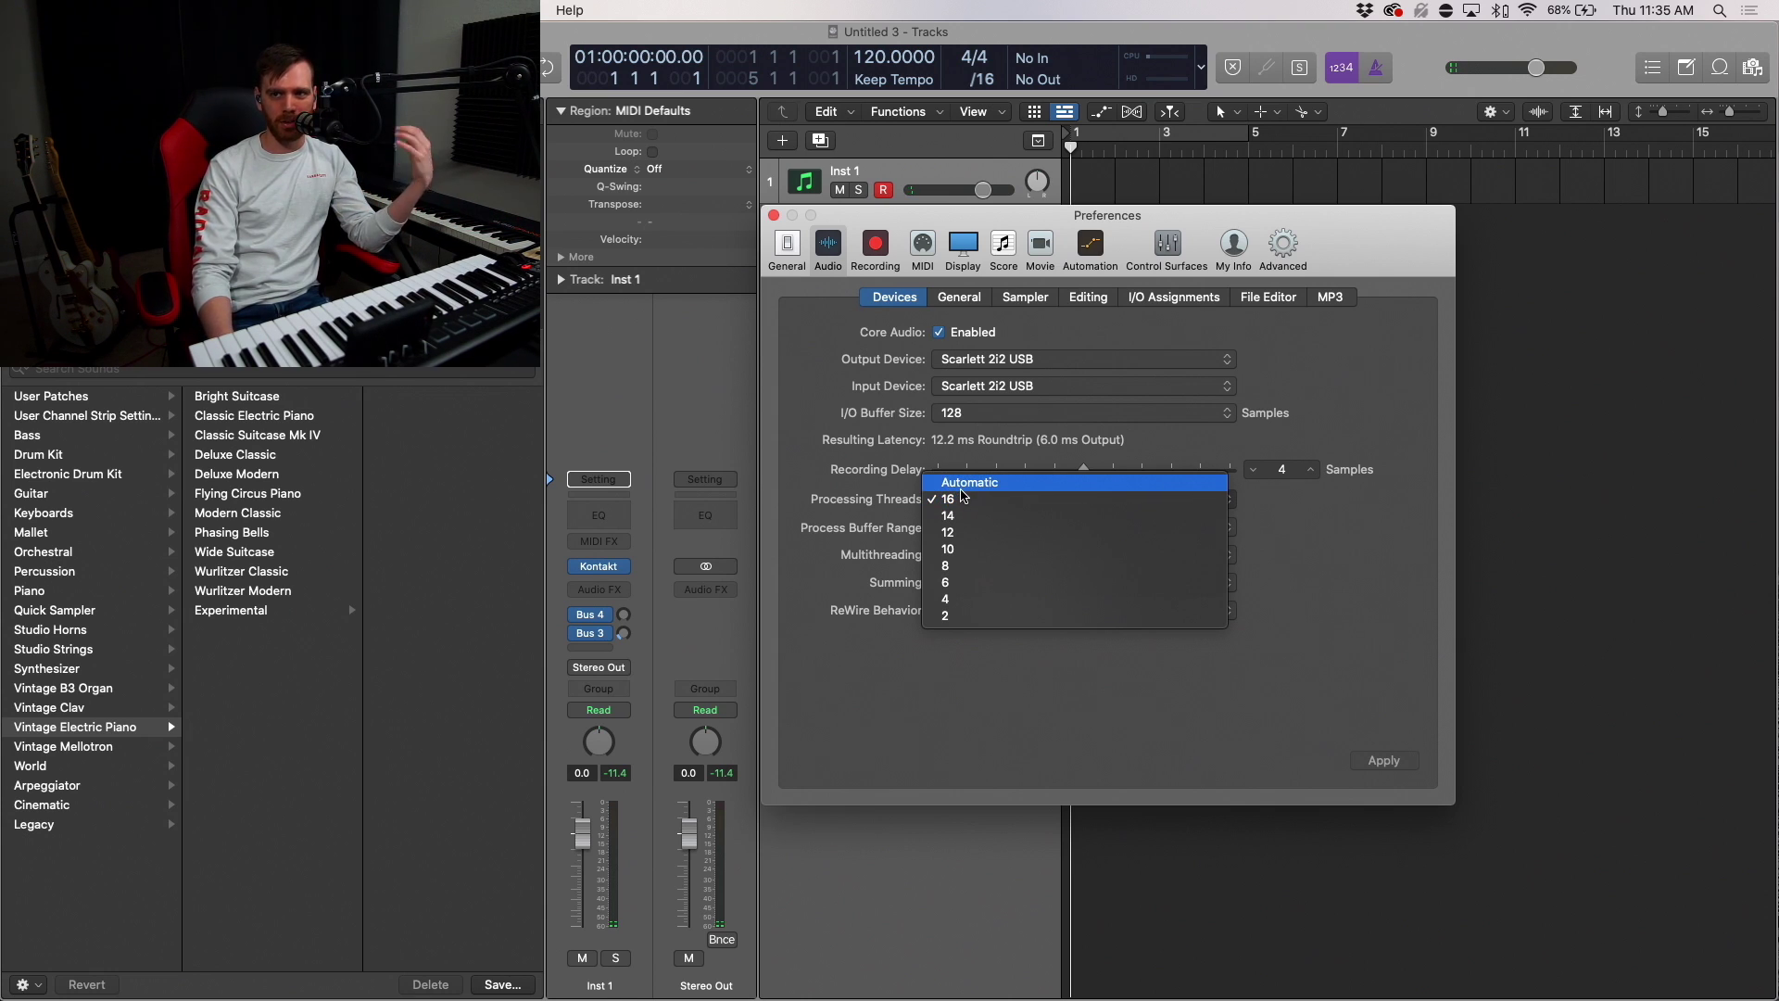
pyautogui.click(966, 503)
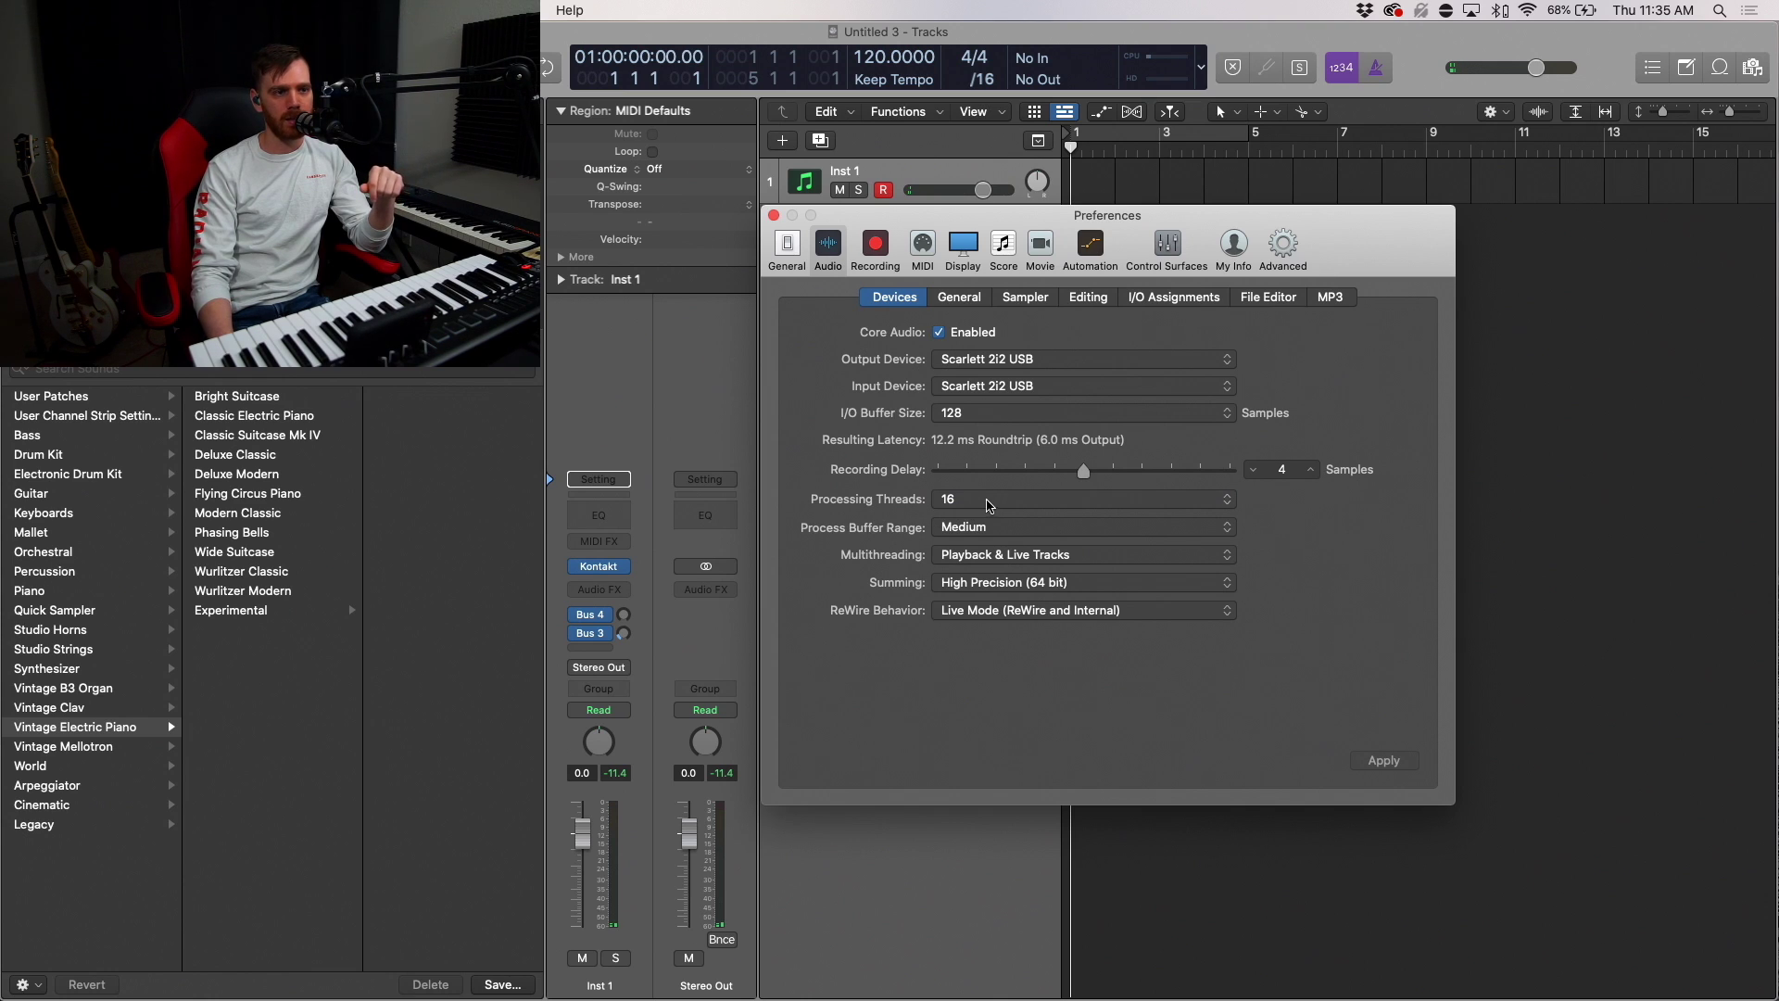
pyautogui.click(969, 554)
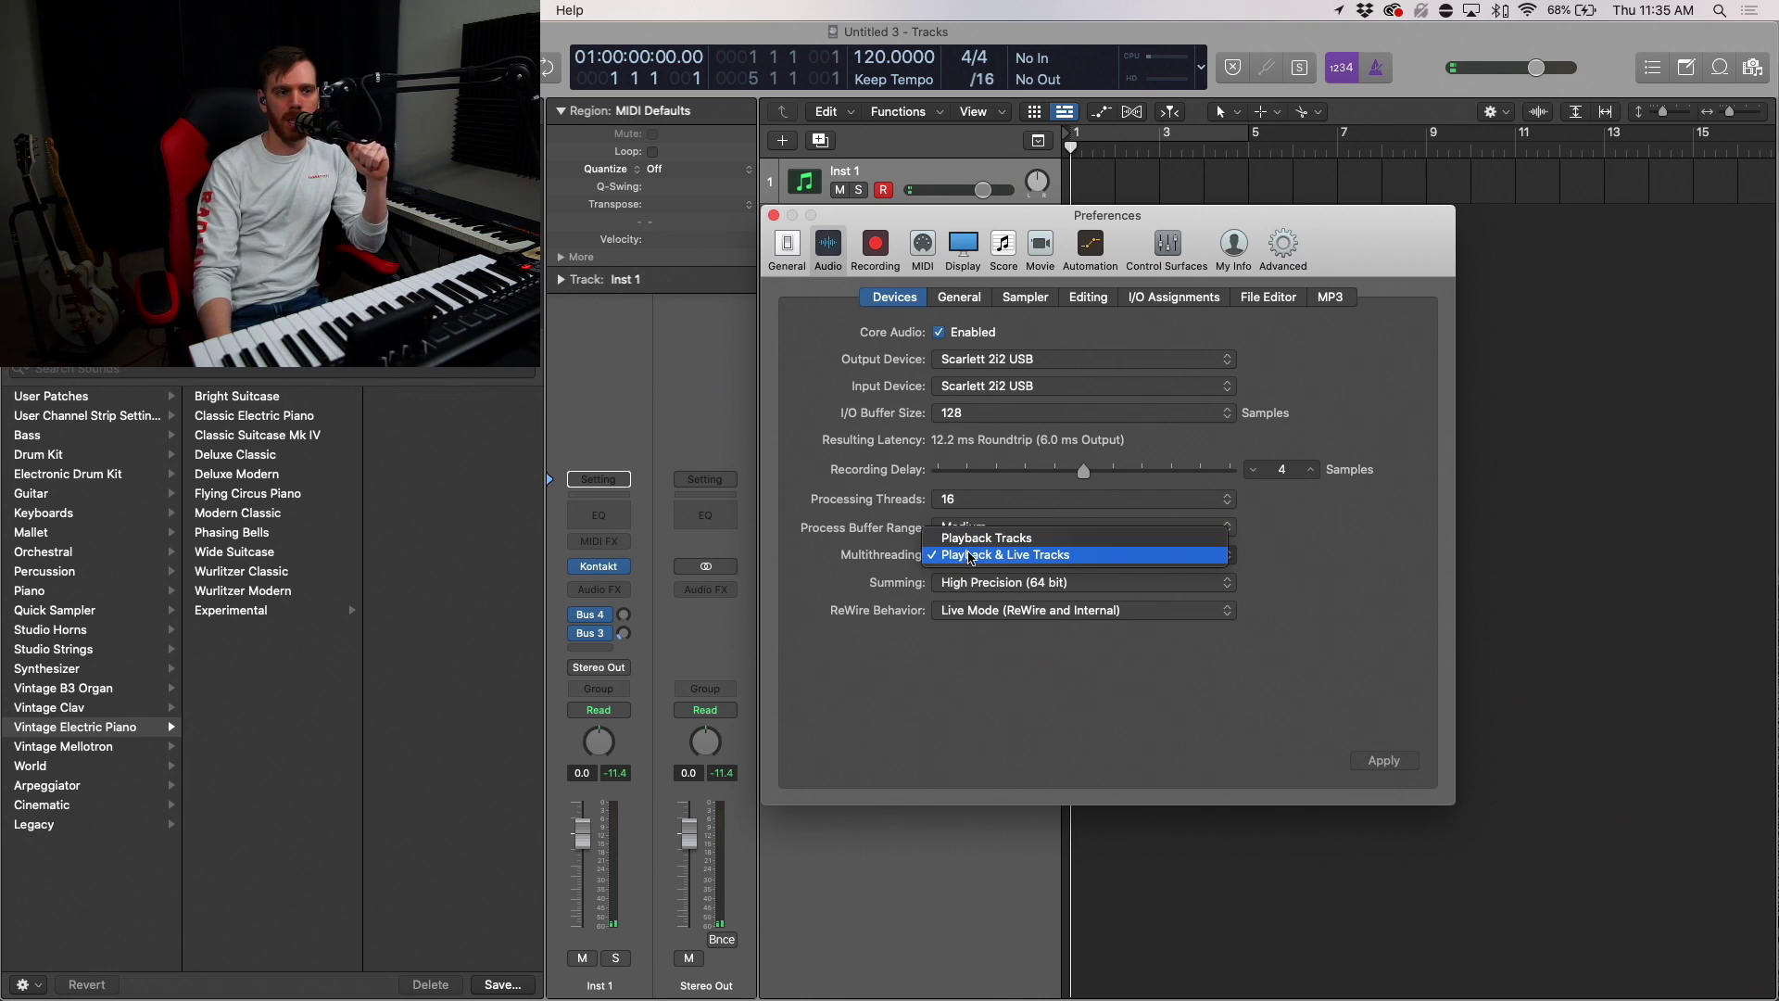
# Leave Multithreading unchanged and raise the I/O Buffer Size to 1024 samples.
pyautogui.click(1298, 547)
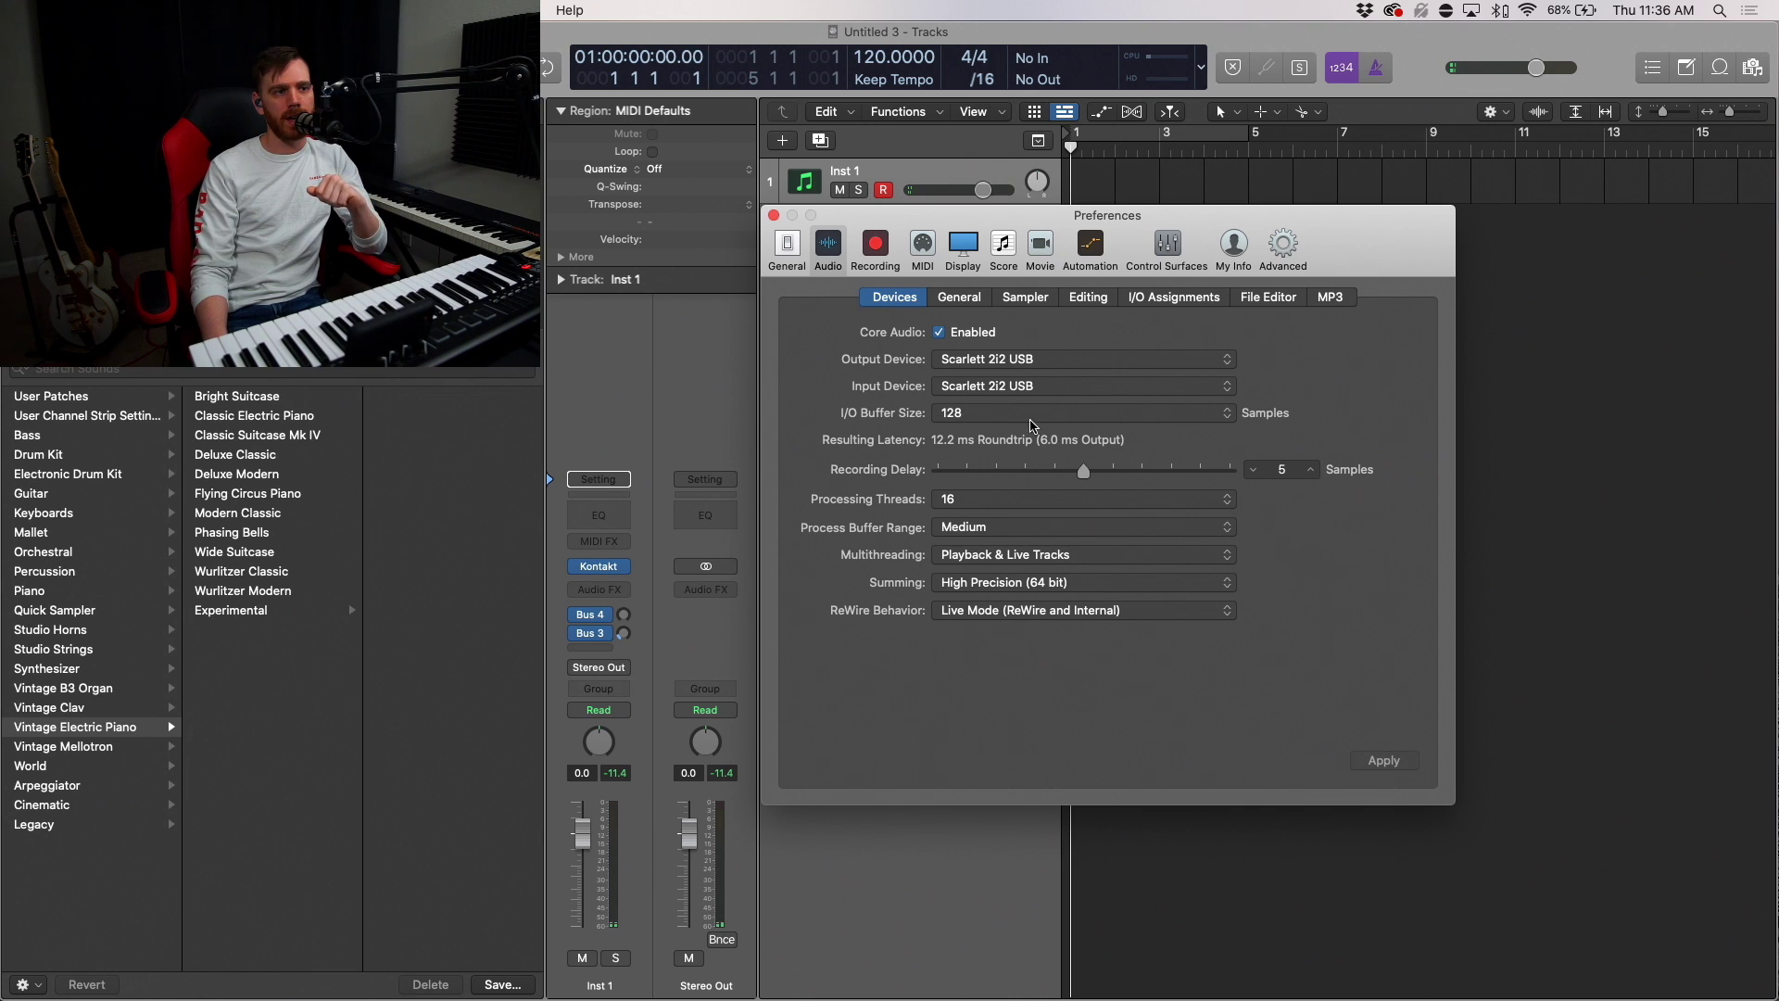
pyautogui.click(1030, 417)
pyautogui.click(1030, 474)
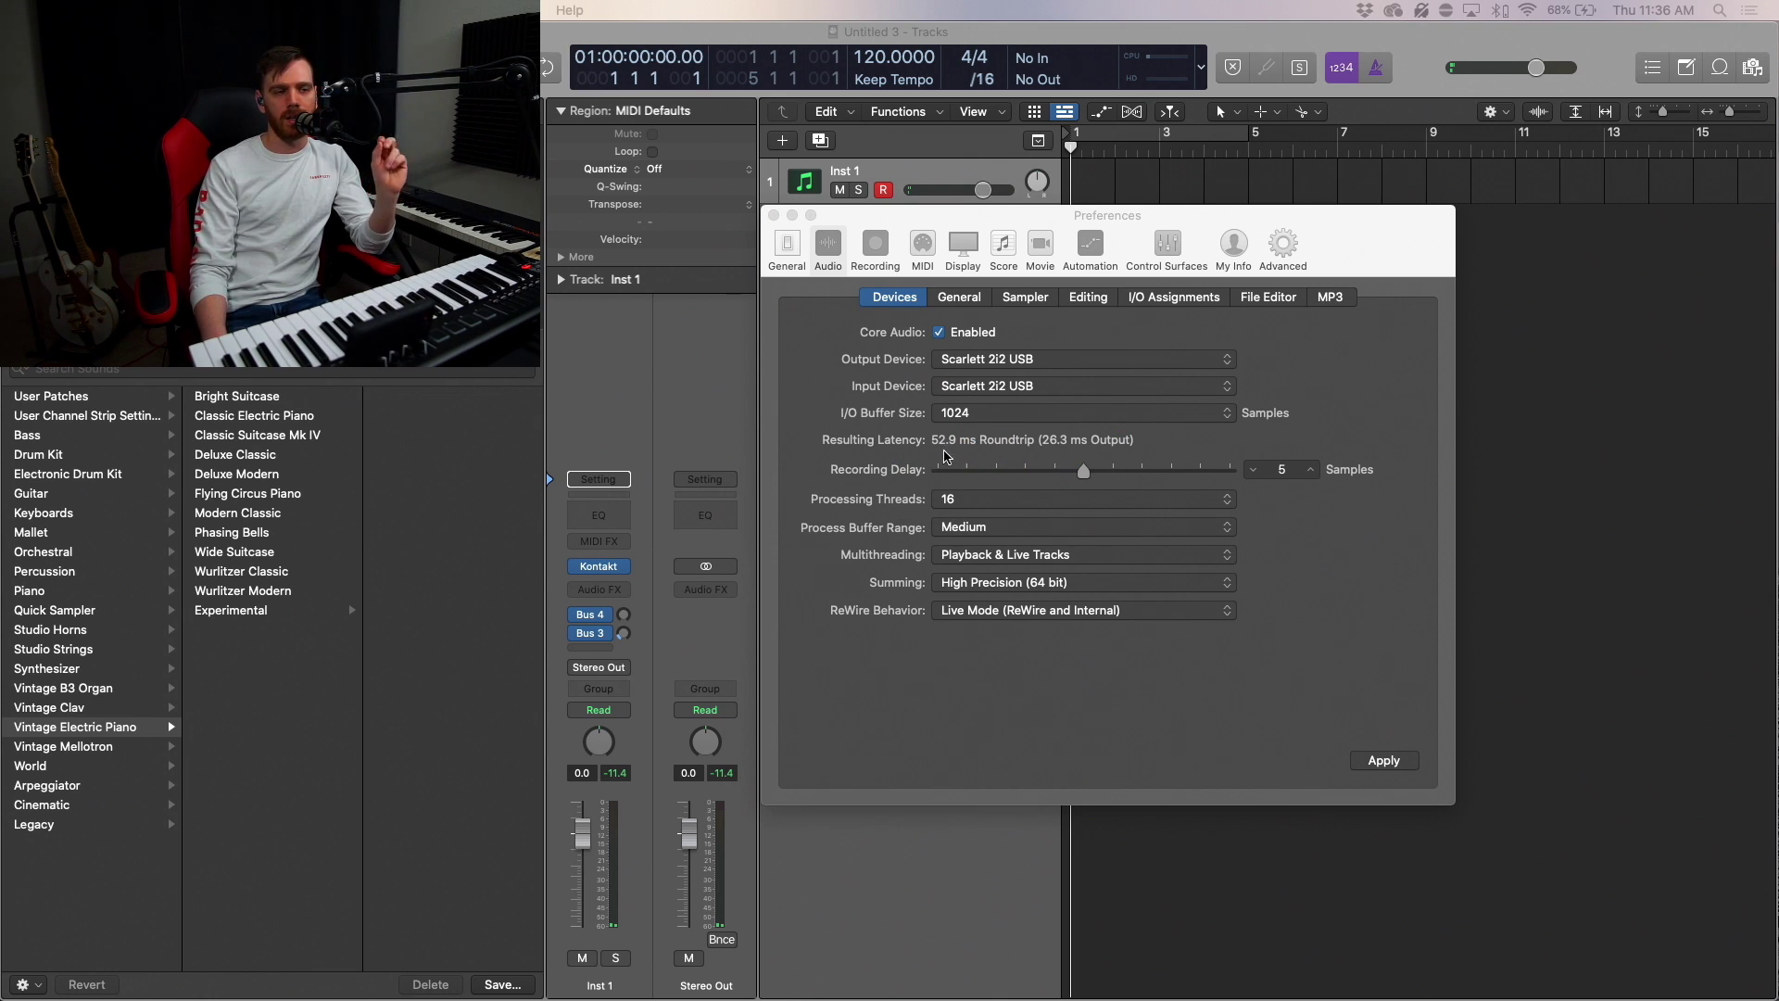
# Close Preferences and enable Low Latency Mode in Customize Control Bar and Display.
pyautogui.click(774, 217)
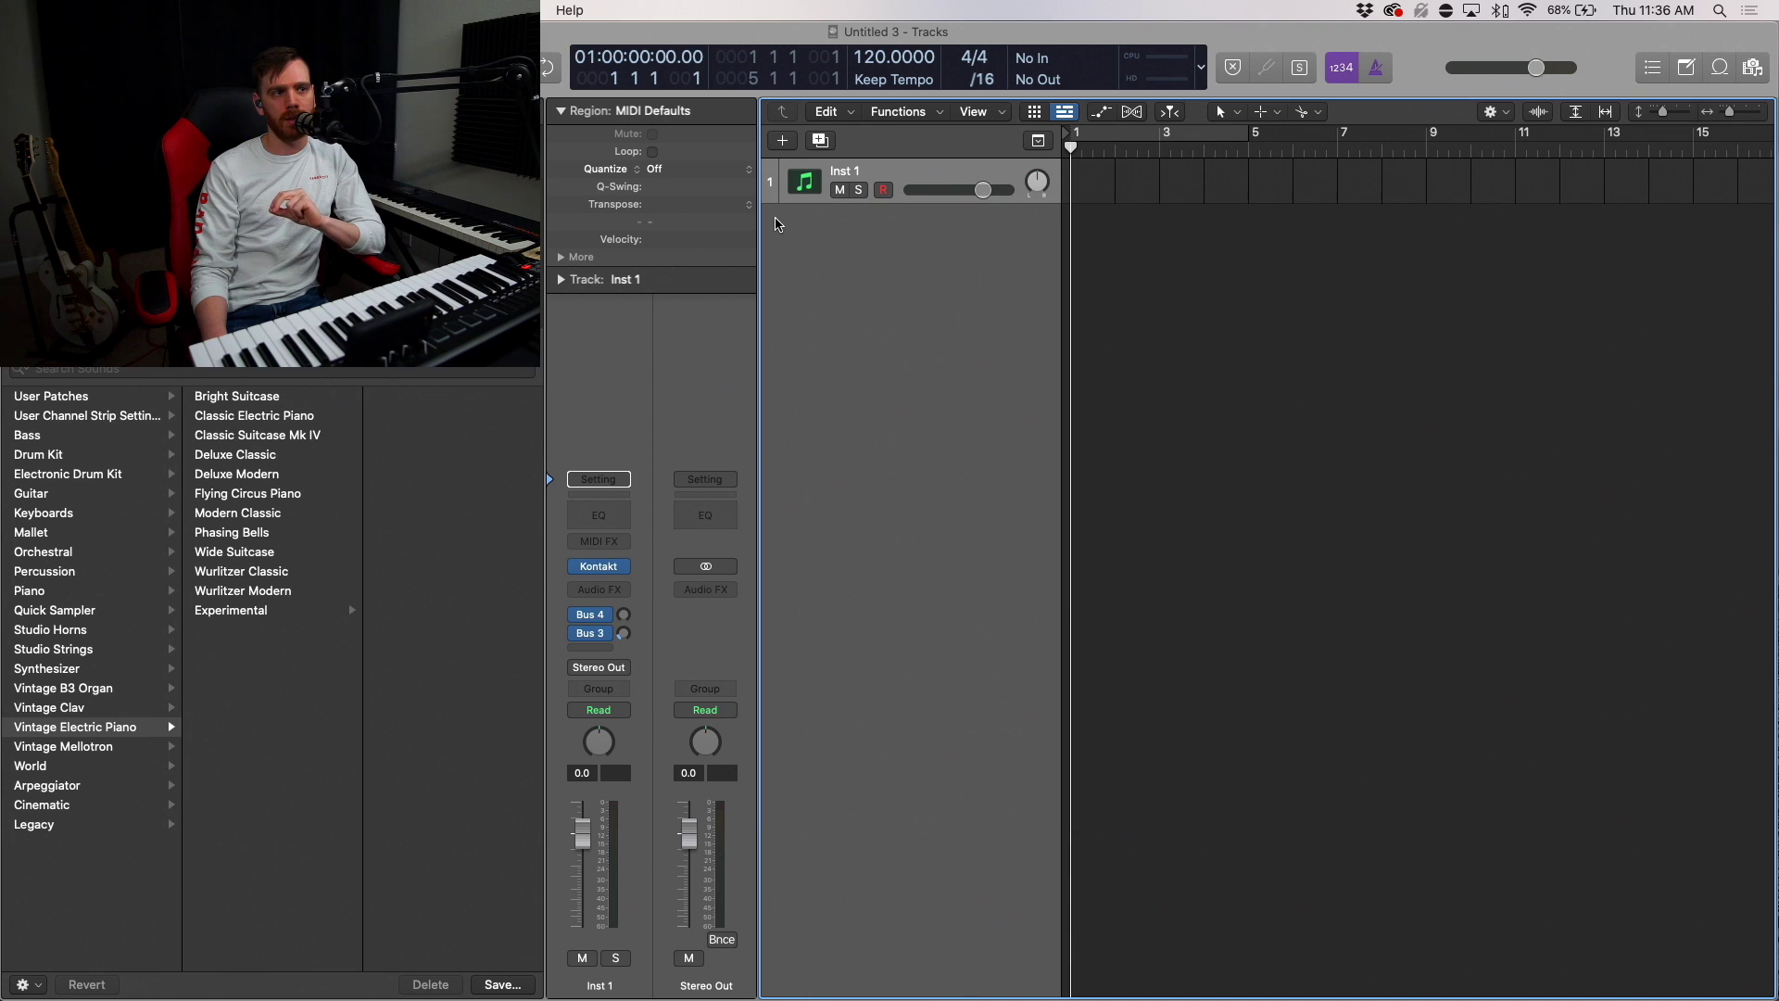
pyautogui.rightClick(1408, 57)
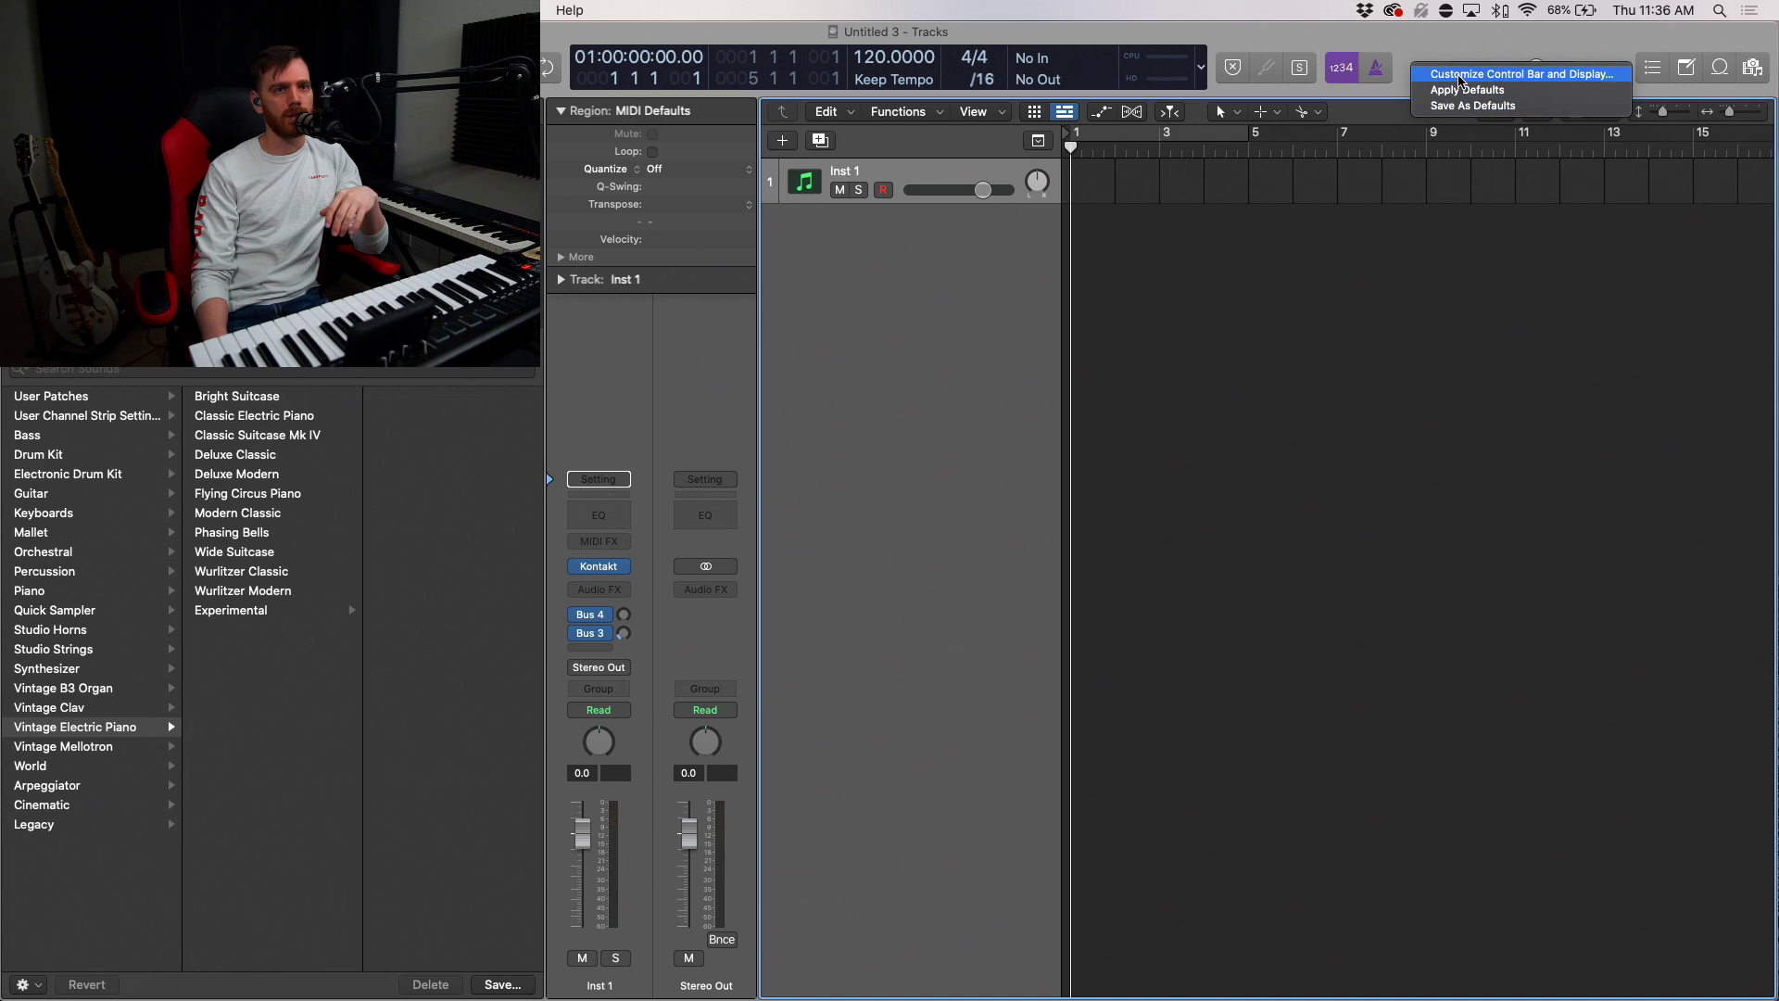
pyautogui.click(1463, 81)
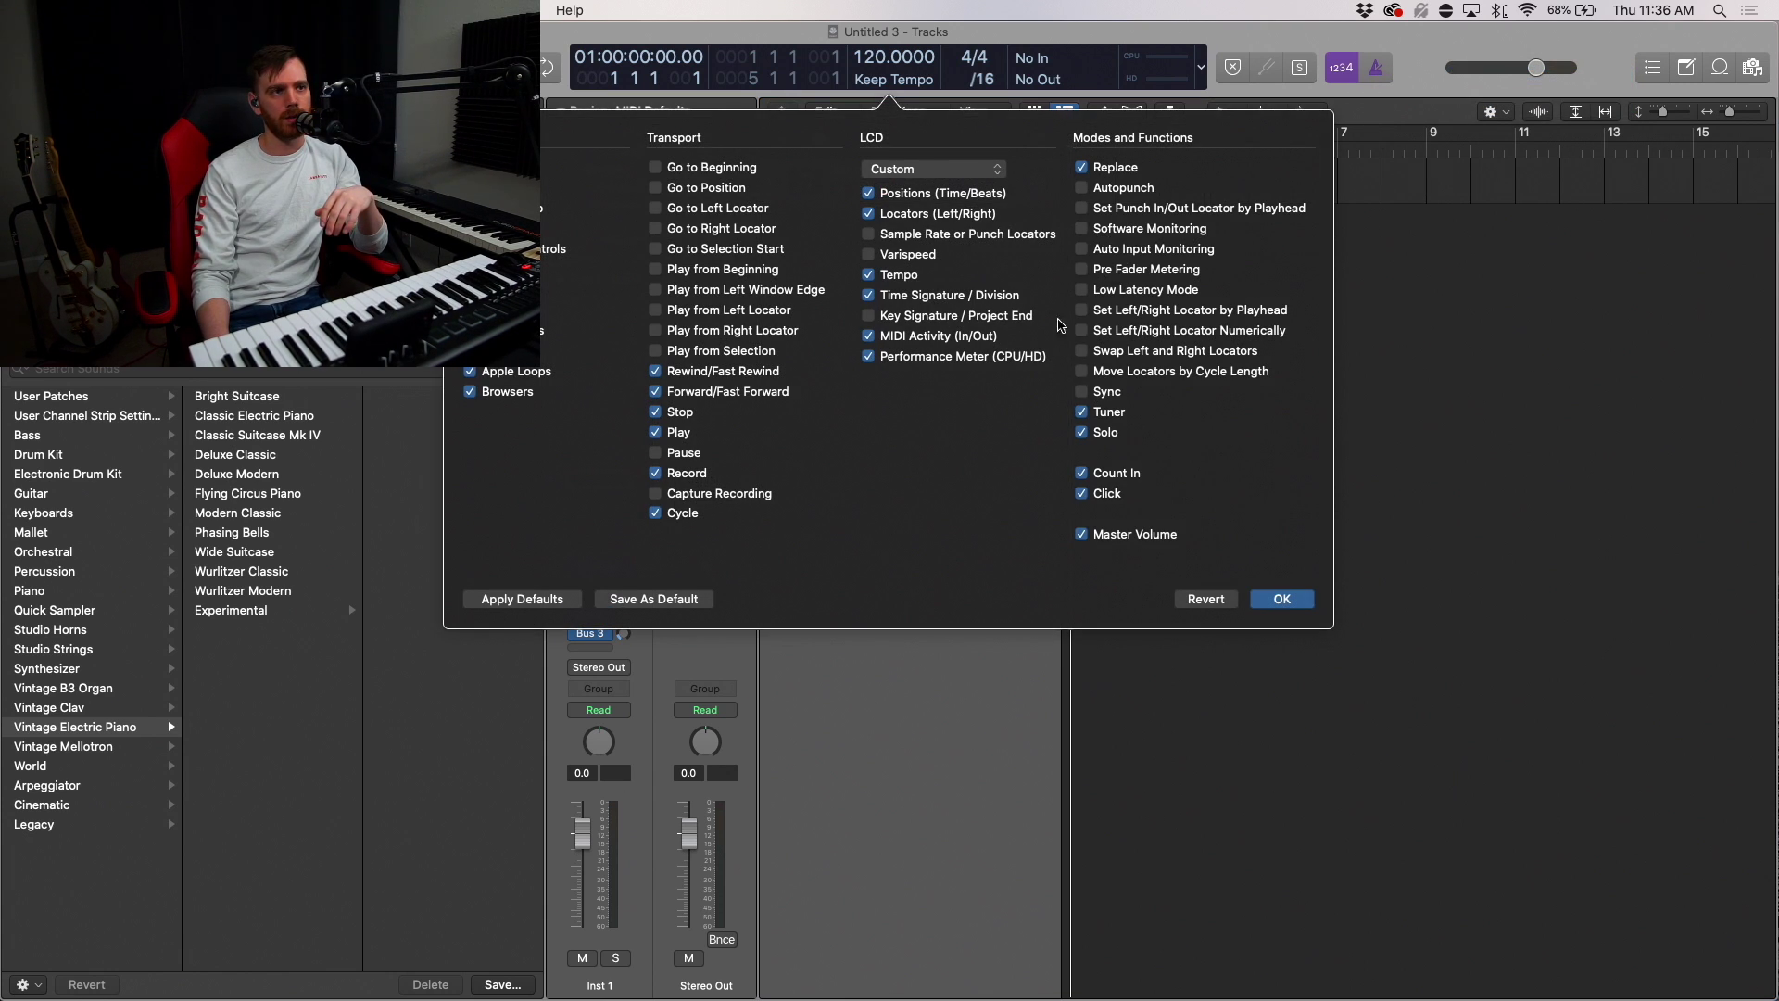
pyautogui.click(1280, 597)
pyautogui.rightClick(1420, 64)
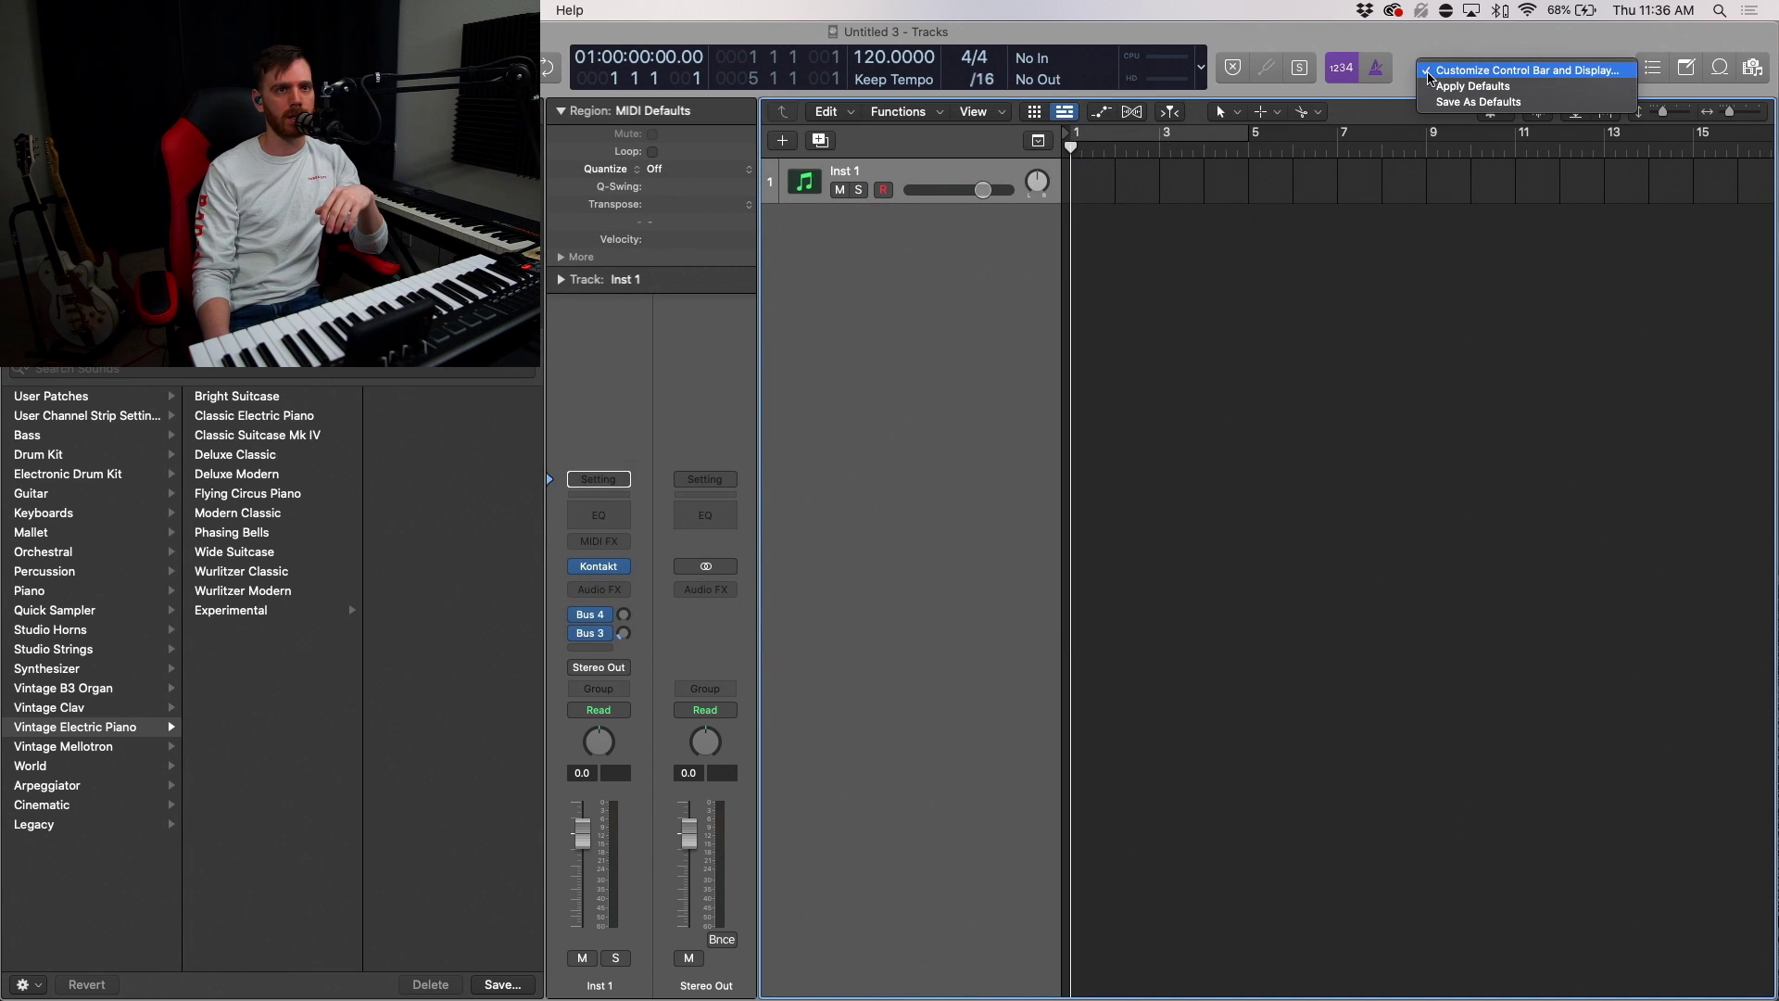
pyautogui.click(1459, 70)
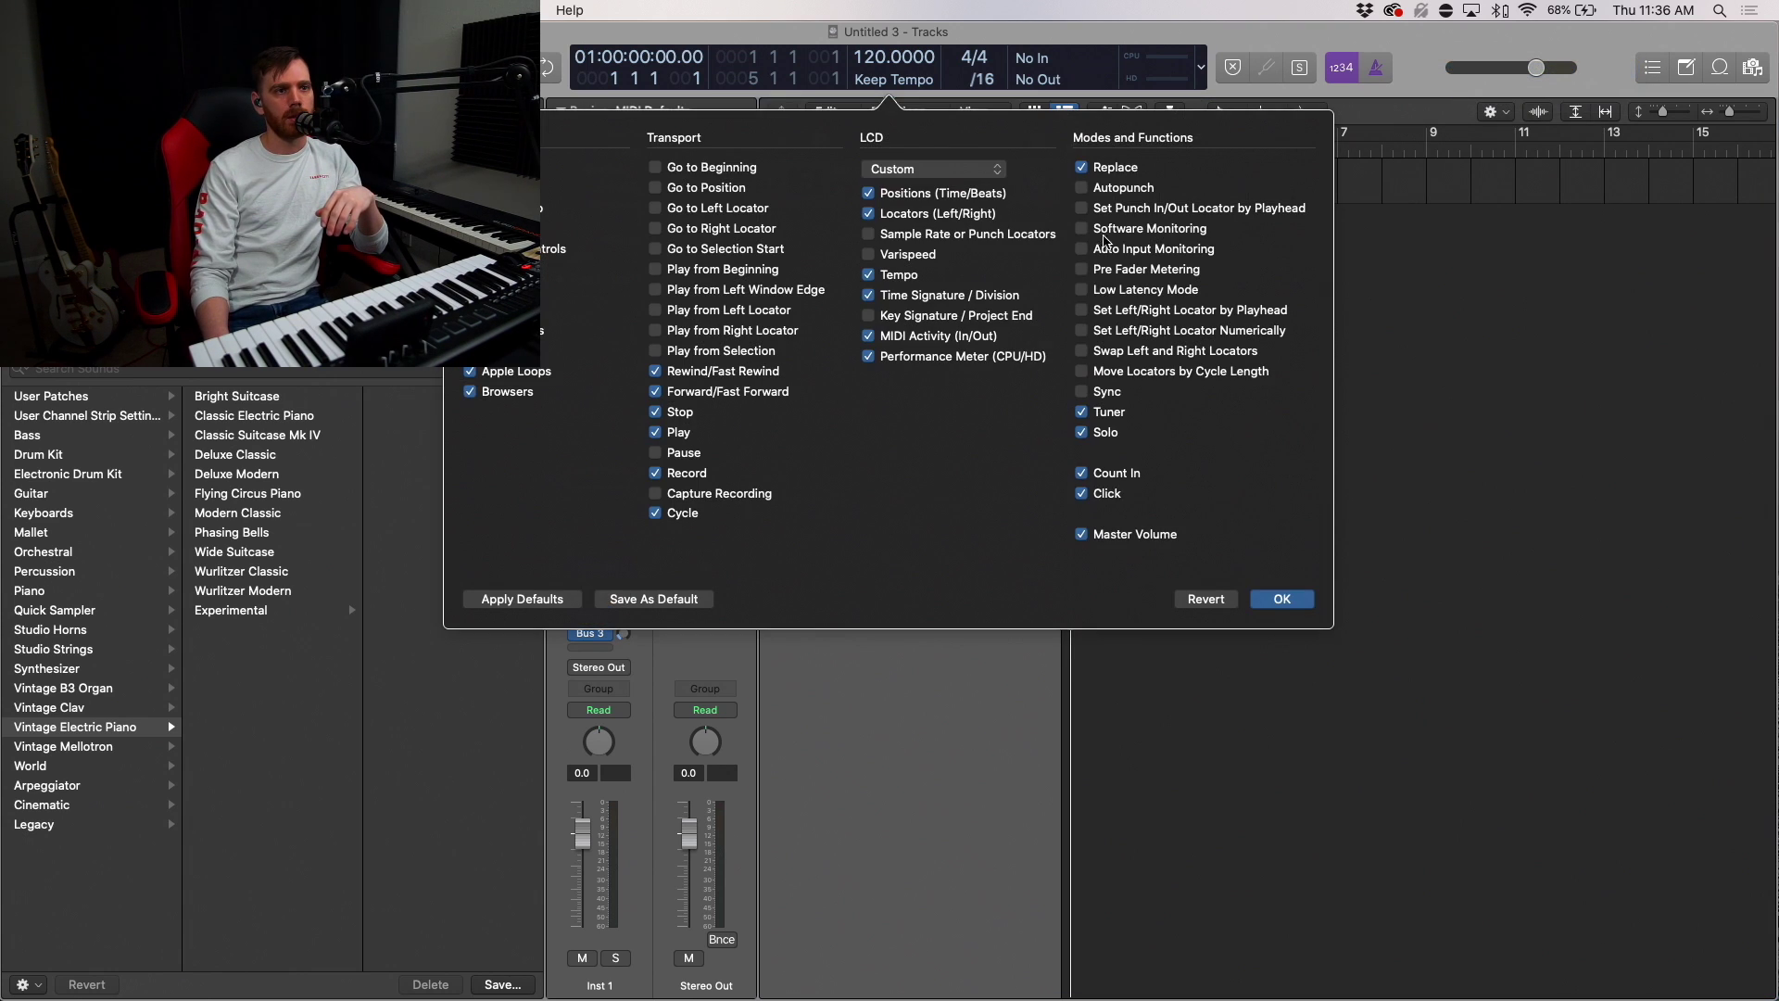
pyautogui.click(1083, 291)
pyautogui.click(1281, 599)
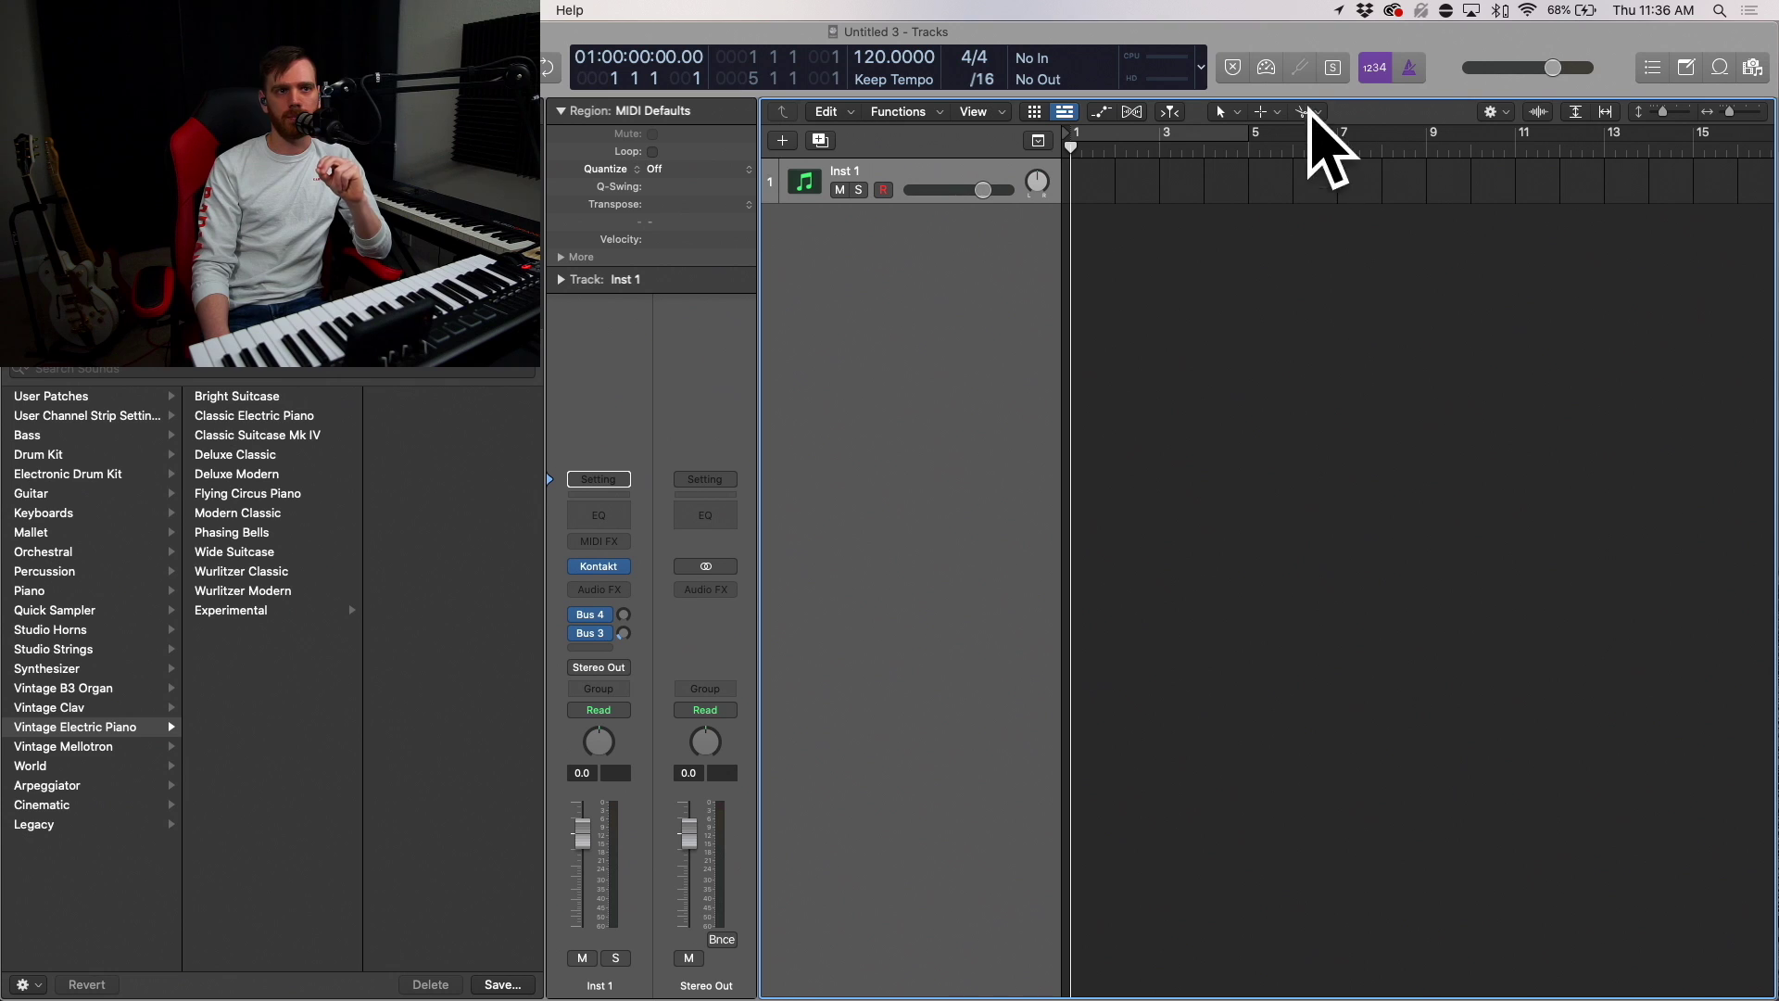
# Engage Low Latency Mode using the new gauge button in the control bar.
pyautogui.click(1265, 68)
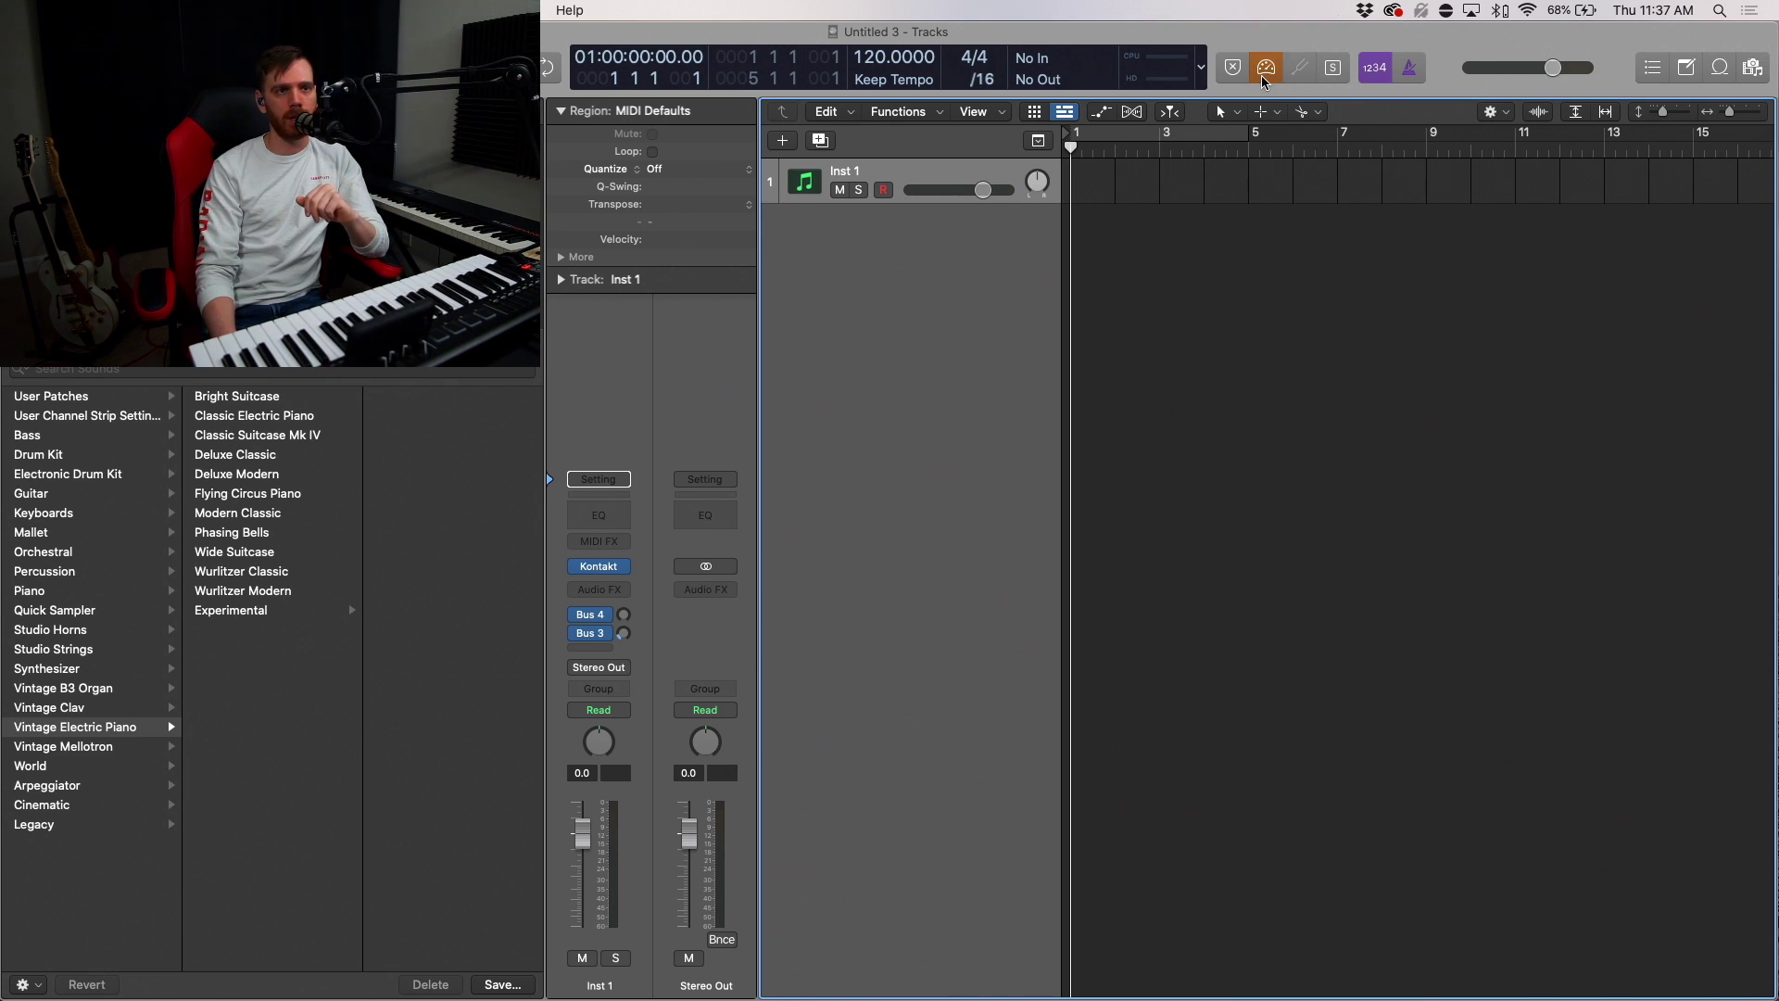